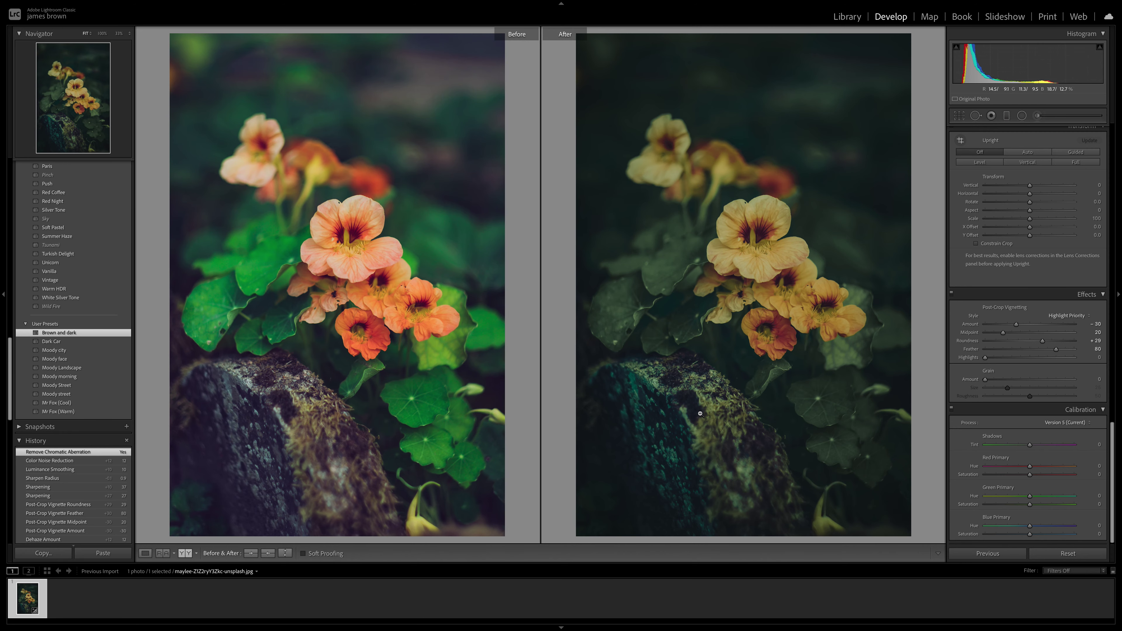
# Leave the before/after comparison and reset all develop settings on the flower photo
pyautogui.press('y')
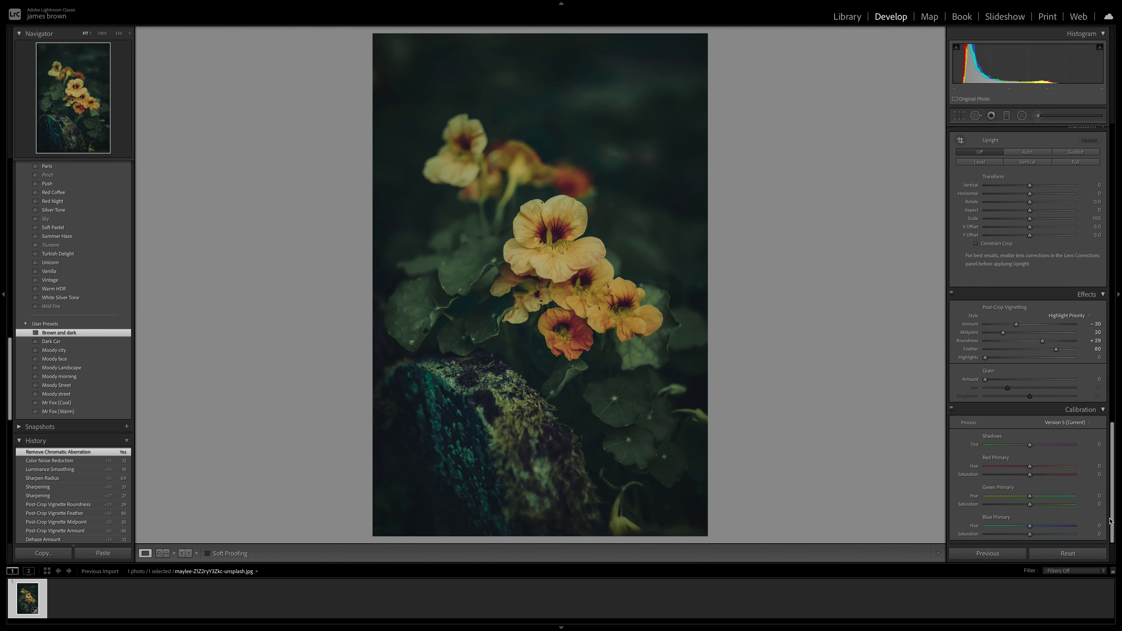
pyautogui.click(1070, 556)
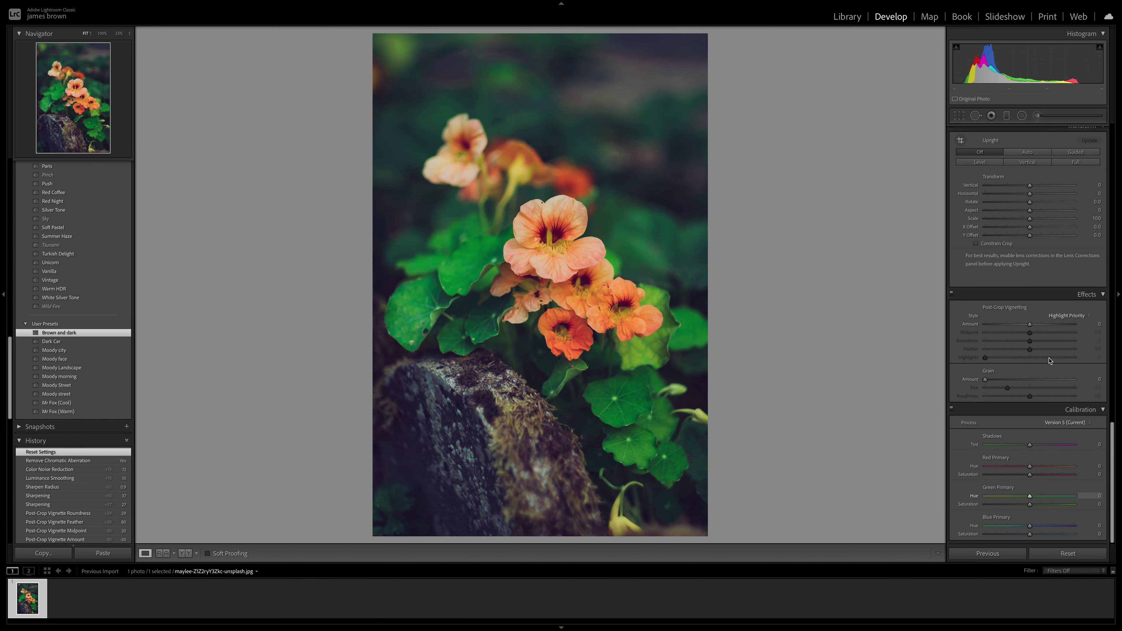
# Adjust the white balance, setting Temp to -6 and Tint to +5
pyautogui.scroll(5, 1037, 224)
pyautogui.scroll(10, 1038, 224)
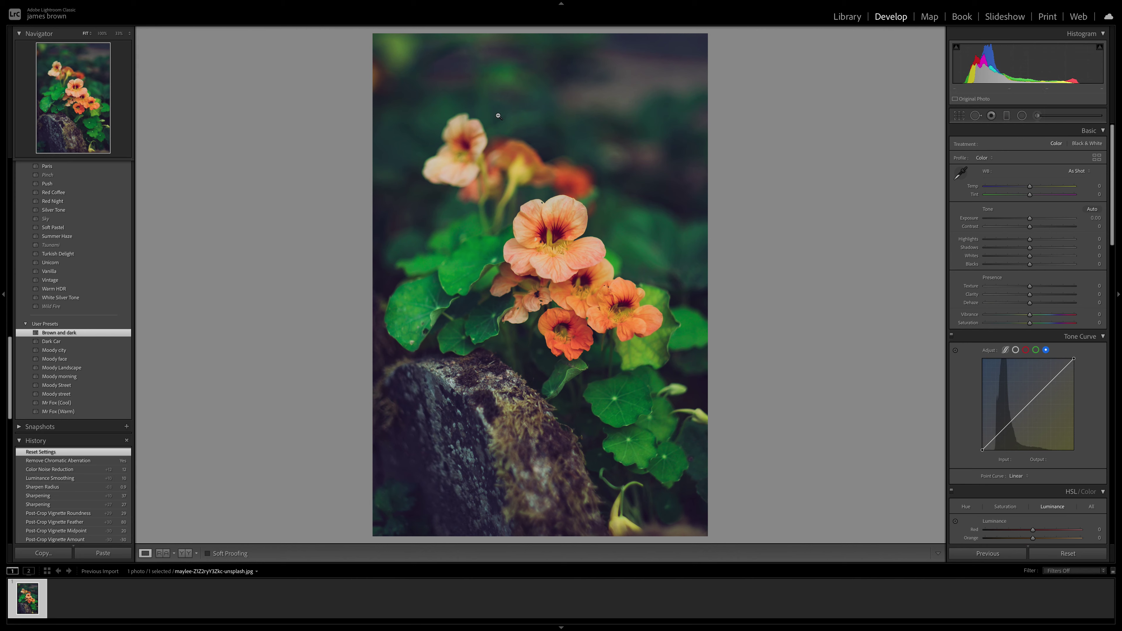
pyautogui.click(1030, 188)
pyautogui.moveTo(1029, 187); pyautogui.dragTo(1028, 187)
pyautogui.moveTo(1026, 187); pyautogui.dragTo(1027, 187)
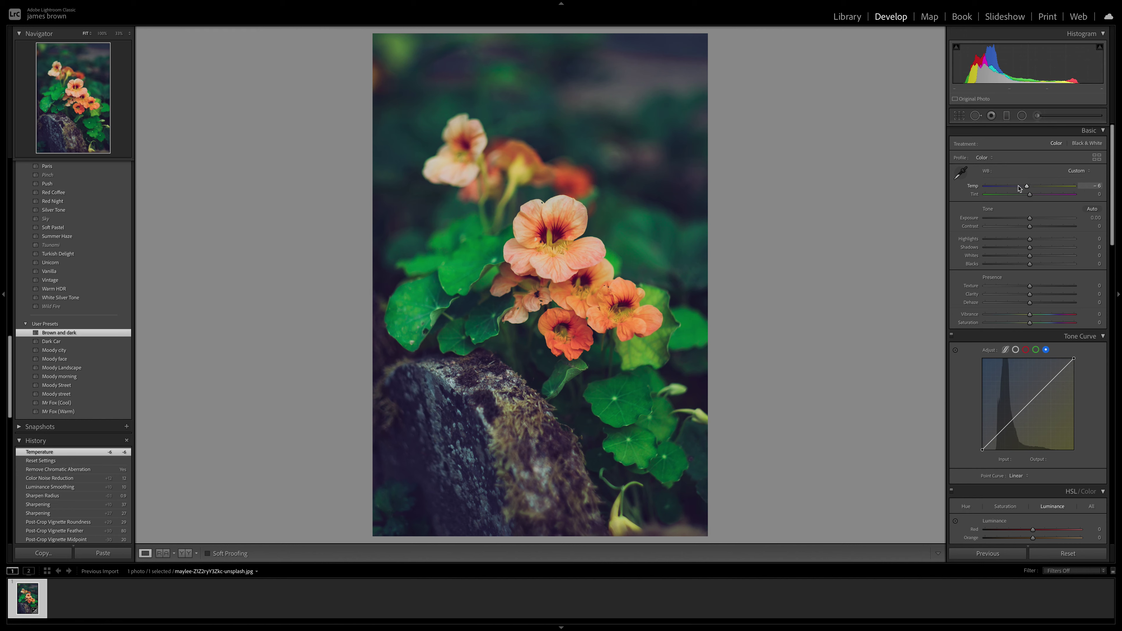
pyautogui.moveTo(1030, 196); pyautogui.dragTo(1032, 196)
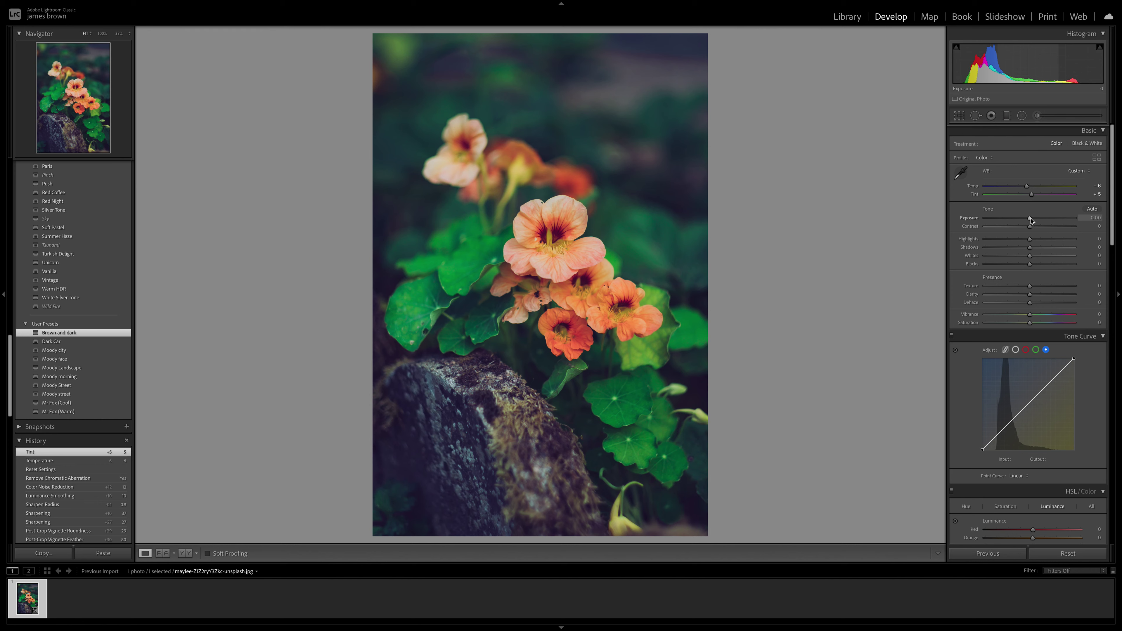
# Darken the photo by setting Exposure to -0.45 and Highlights to -31
pyautogui.moveTo(1031, 219); pyautogui.dragTo(1027, 221)
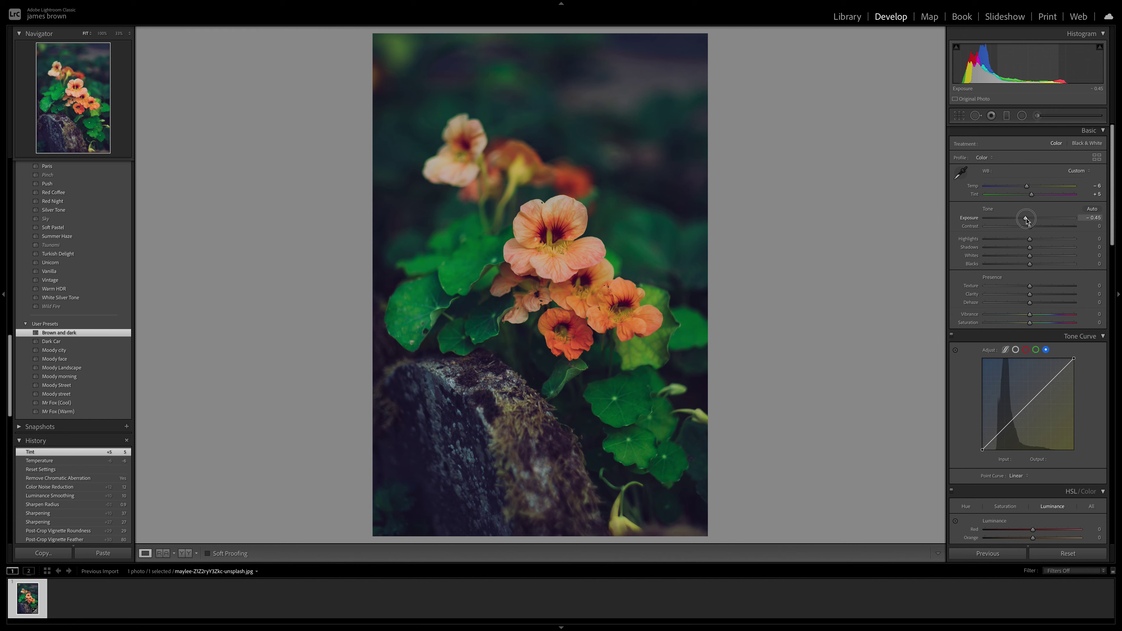
pyautogui.moveTo(1027, 220); pyautogui.dragTo(1027, 219)
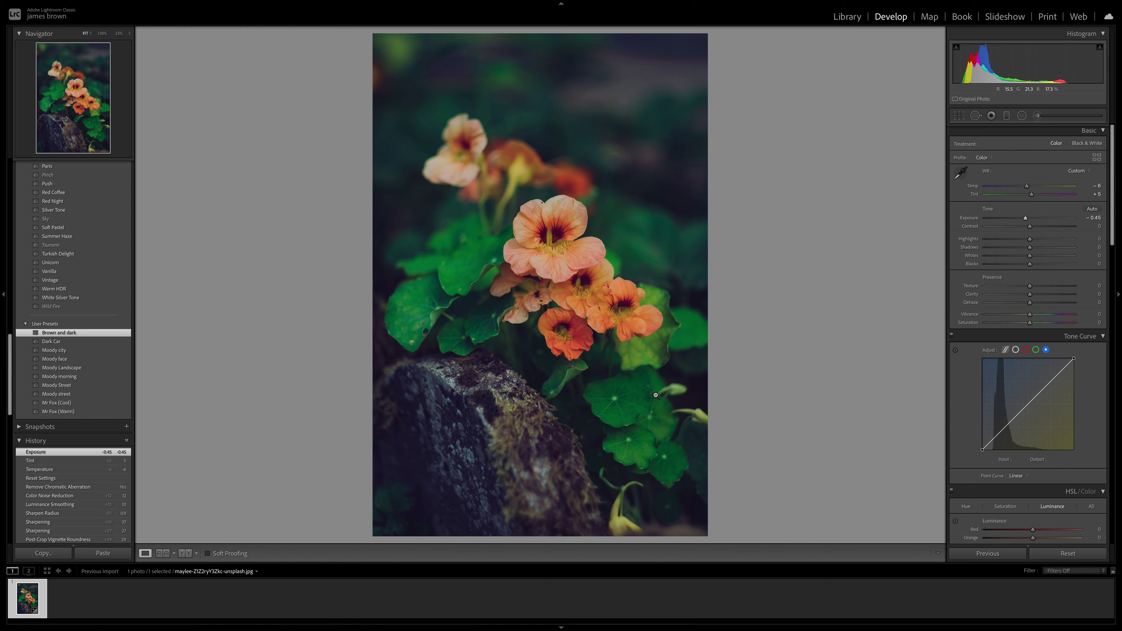
pyautogui.click(1029, 240)
pyautogui.moveTo(1029, 240); pyautogui.dragTo(1015, 240)
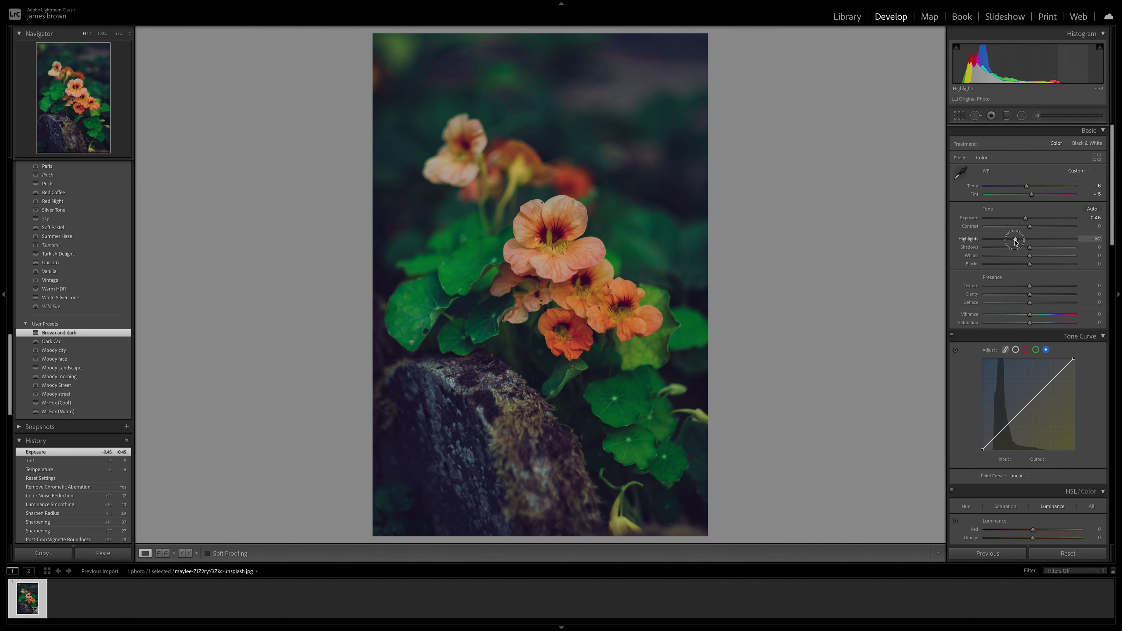
pyautogui.moveTo(1015, 241); pyautogui.dragTo(1015, 241)
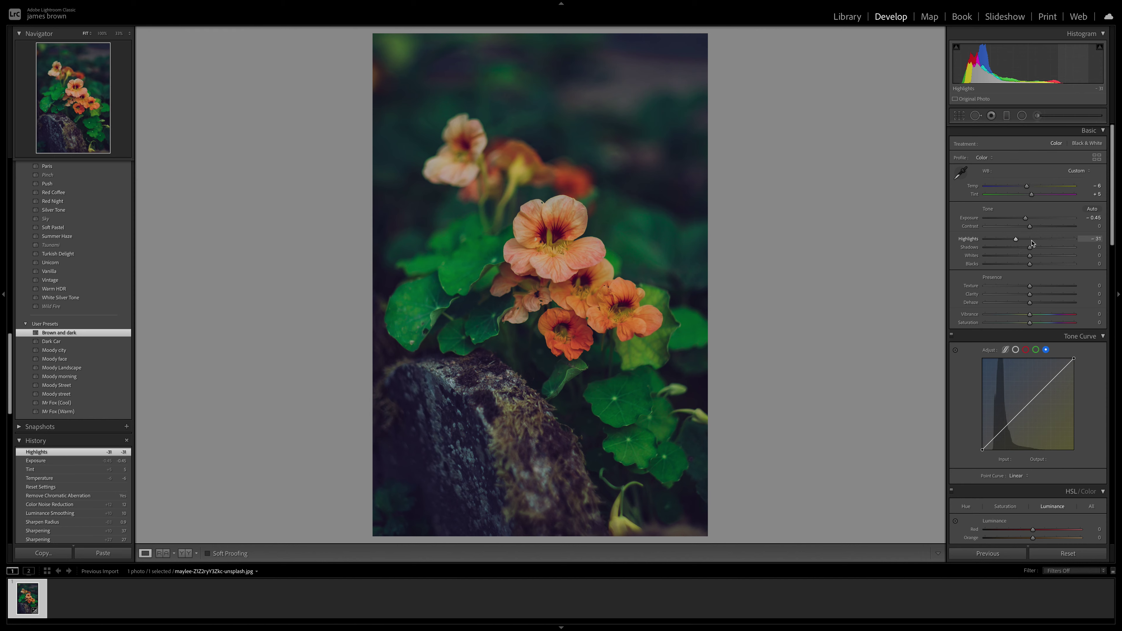
# Refine the remaining basic tones with Shadows at +61, Whites at -45 and Blacks at -16
pyautogui.moveTo(1030, 248); pyautogui.dragTo(1057, 247)
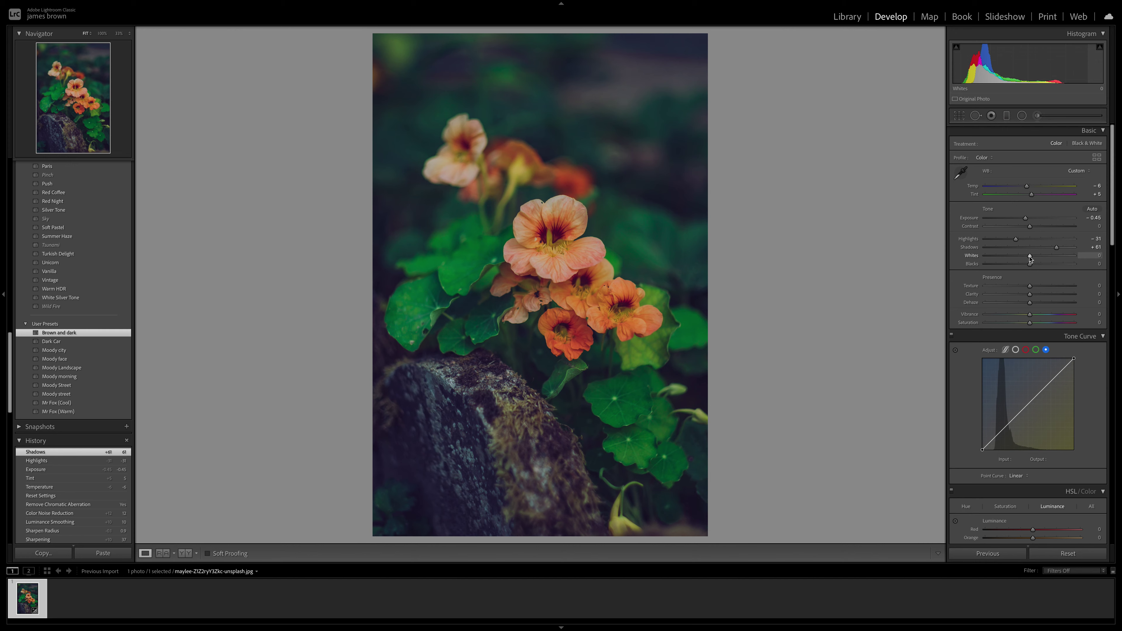
pyautogui.moveTo(1029, 258); pyautogui.dragTo(1009, 258)
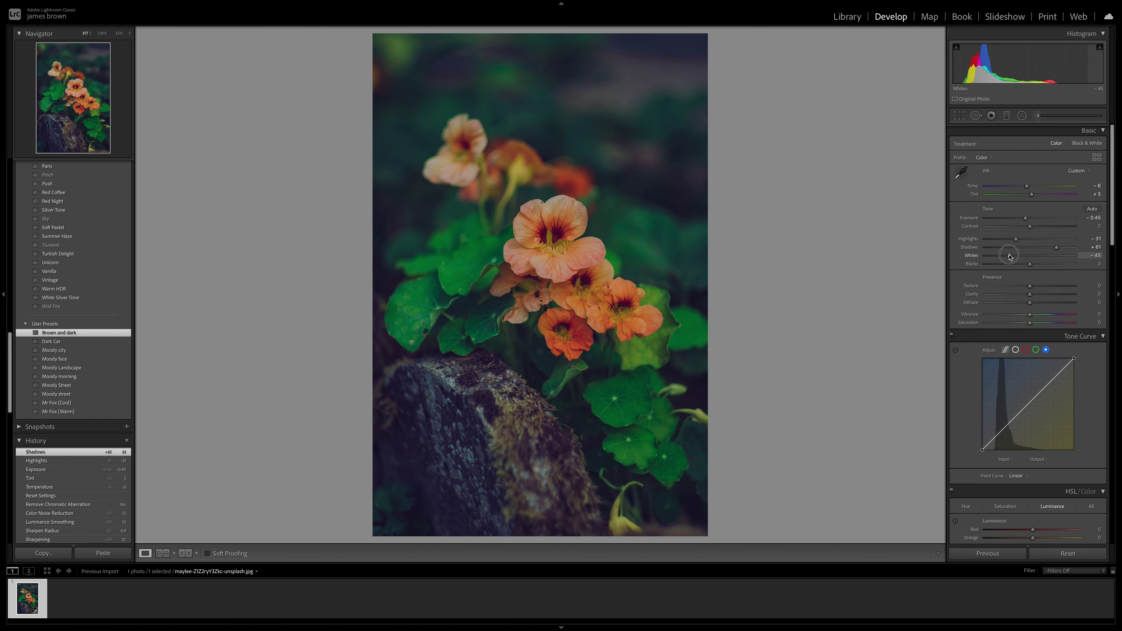
pyautogui.moveTo(1010, 256); pyautogui.dragTo(1009, 256)
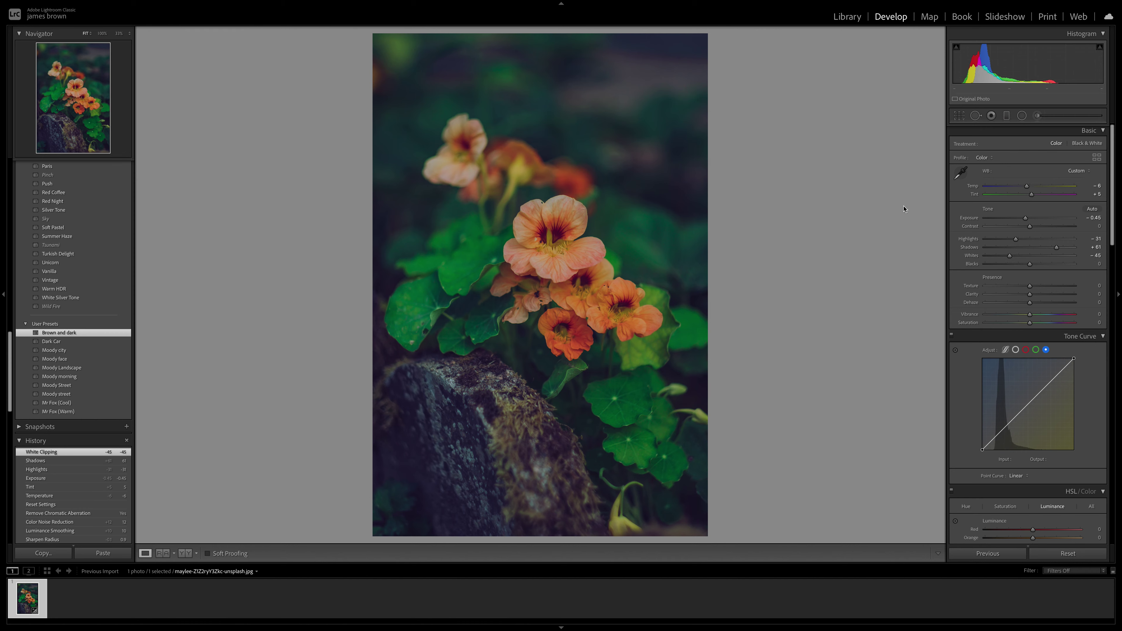
pyautogui.moveTo(1030, 266); pyautogui.dragTo(1023, 265)
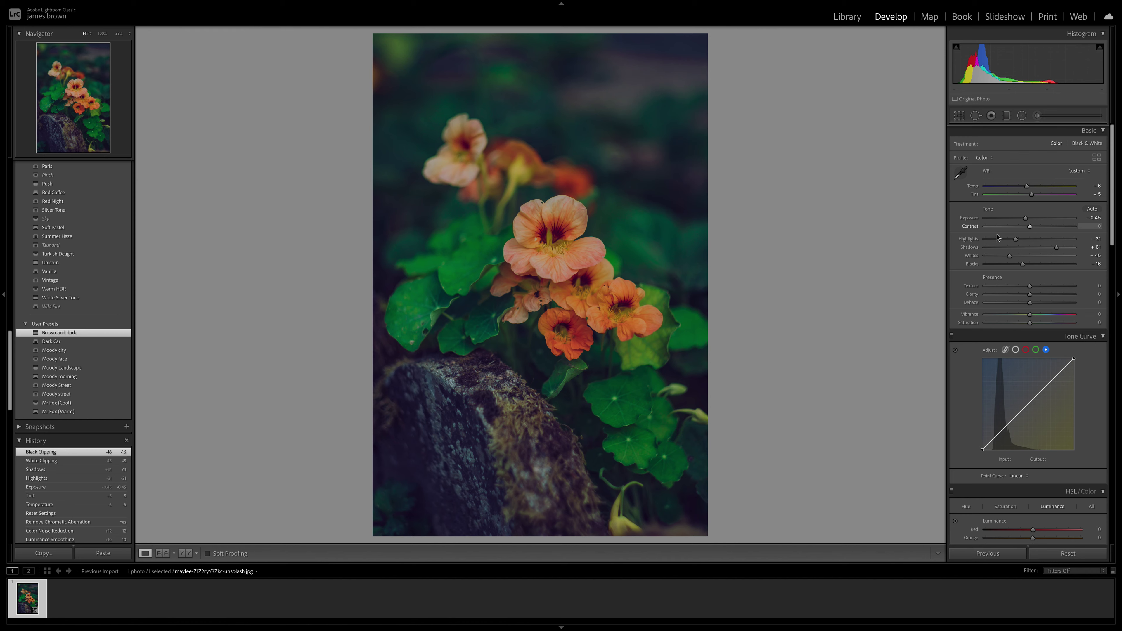
# Set Clarity to +20 and Dehaze to +12 in the presence adjustments
pyautogui.scroll(-3, 997, 236)
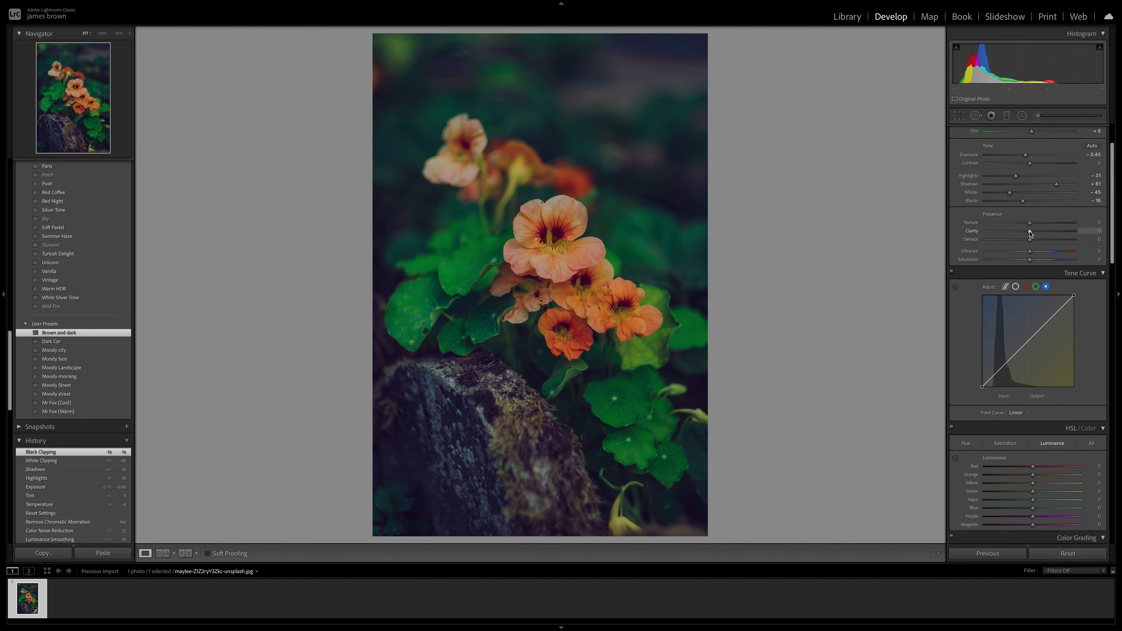
pyautogui.click(1030, 233)
pyautogui.click(1030, 233)
pyautogui.moveTo(1030, 233); pyautogui.dragTo(1037, 232)
pyautogui.moveTo(1037, 231); pyautogui.dragTo(1038, 231)
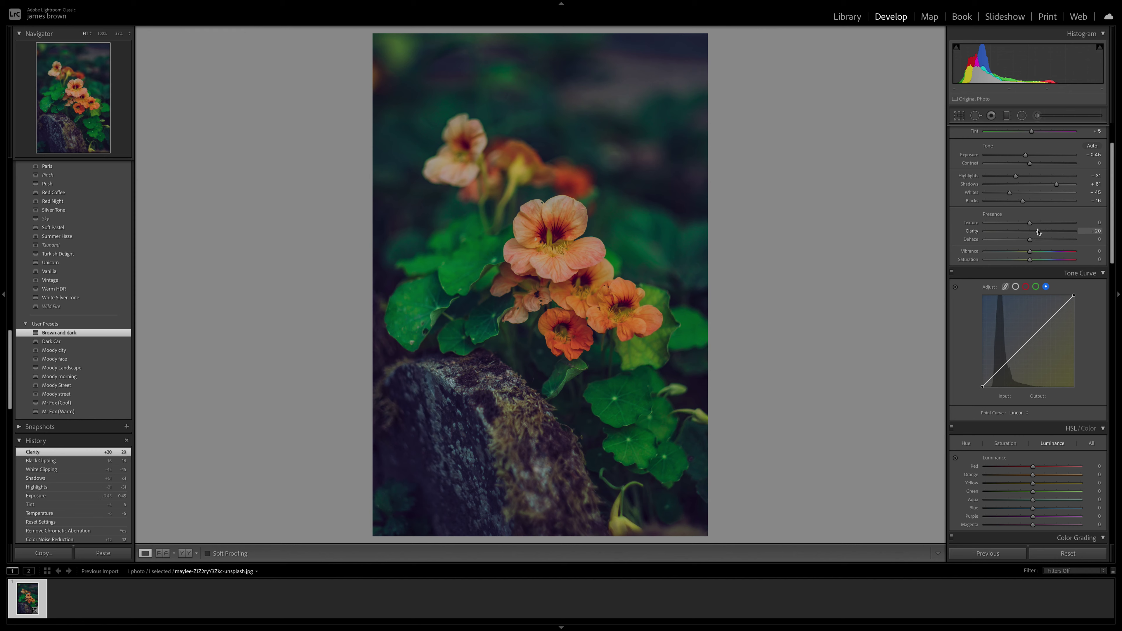
pyautogui.moveTo(1030, 241)
pyautogui.mouseDown()
pyautogui.moveTo(1016, 242)
pyautogui.moveTo(1031, 240)
pyautogui.mouseUp()
pyautogui.moveTo(1032, 241); pyautogui.dragTo(1034, 241)
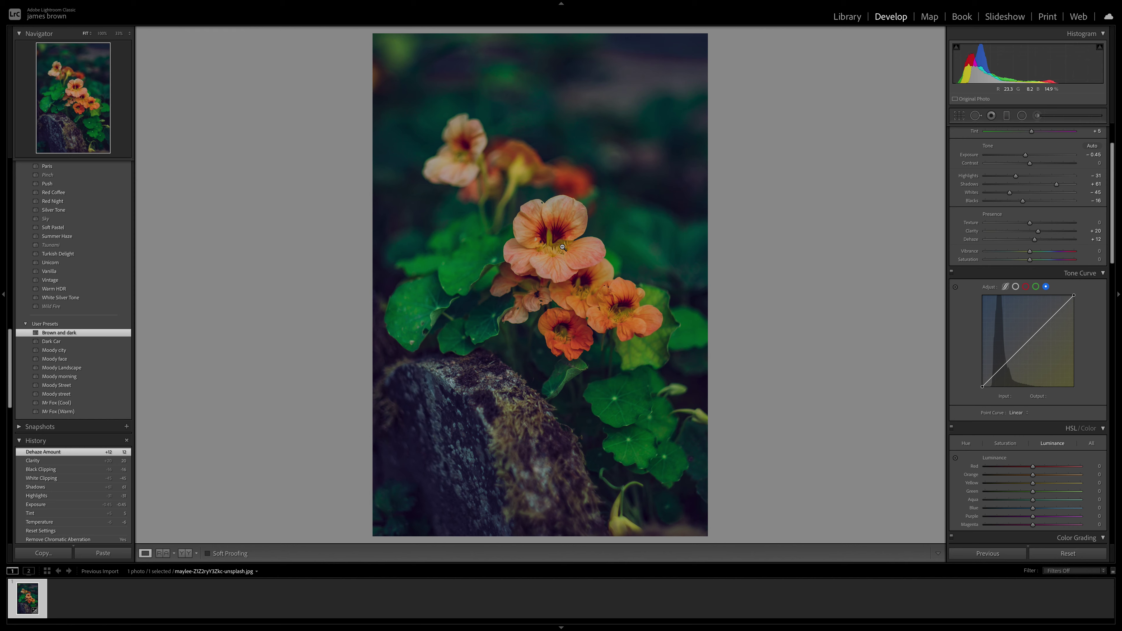
# Raise Vibrance to +44 and lower Saturation to -20
pyautogui.click(1030, 252)
pyautogui.moveTo(1031, 254)
pyautogui.mouseDown()
pyautogui.moveTo(1051, 253)
pyautogui.moveTo(1020, 260)
pyautogui.mouseUp()
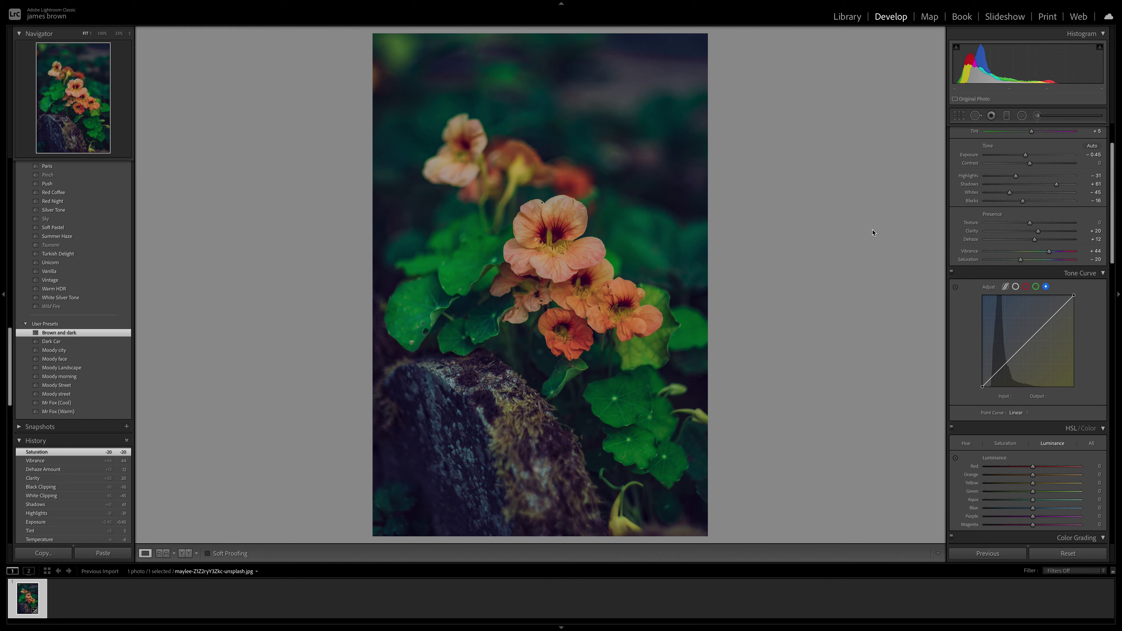
# Shape the RGB point curve with highlight, midtone and shadow points, moving the midtone point to 70/84 and lifting the black point to output 23
pyautogui.scroll(-5, 1028, 241)
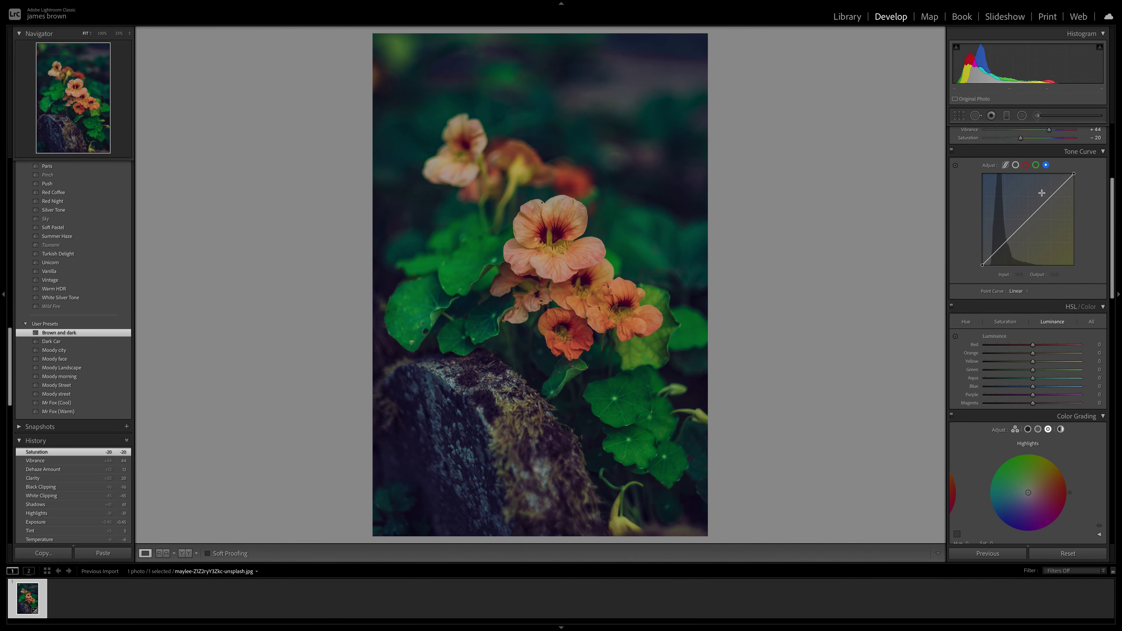
pyautogui.click(1016, 165)
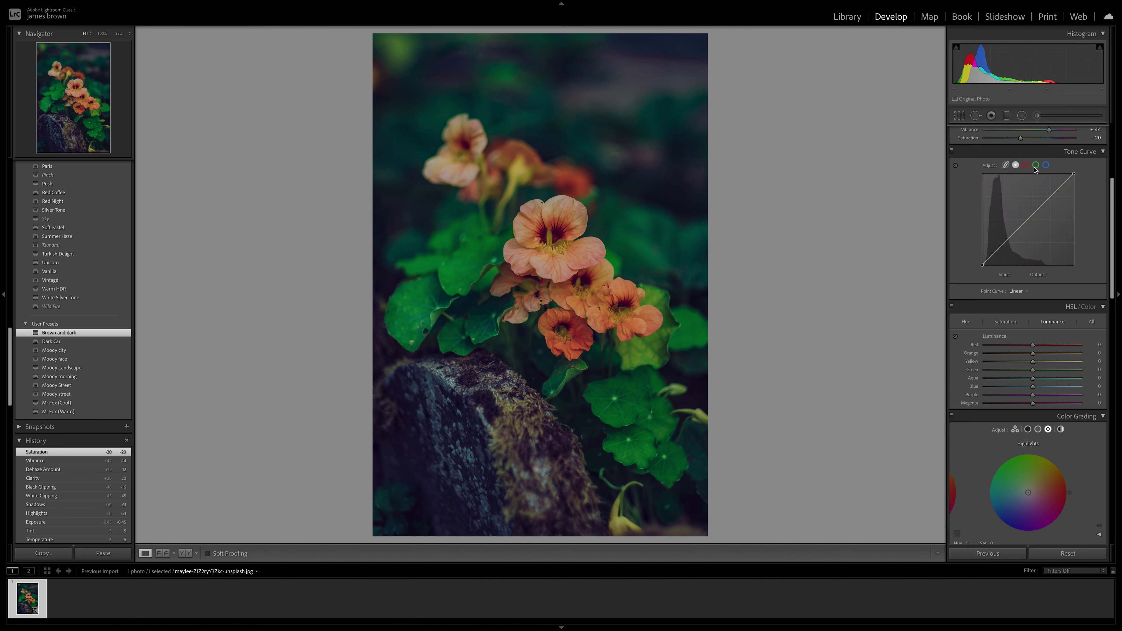
pyautogui.click(1052, 196)
pyautogui.click(1007, 238)
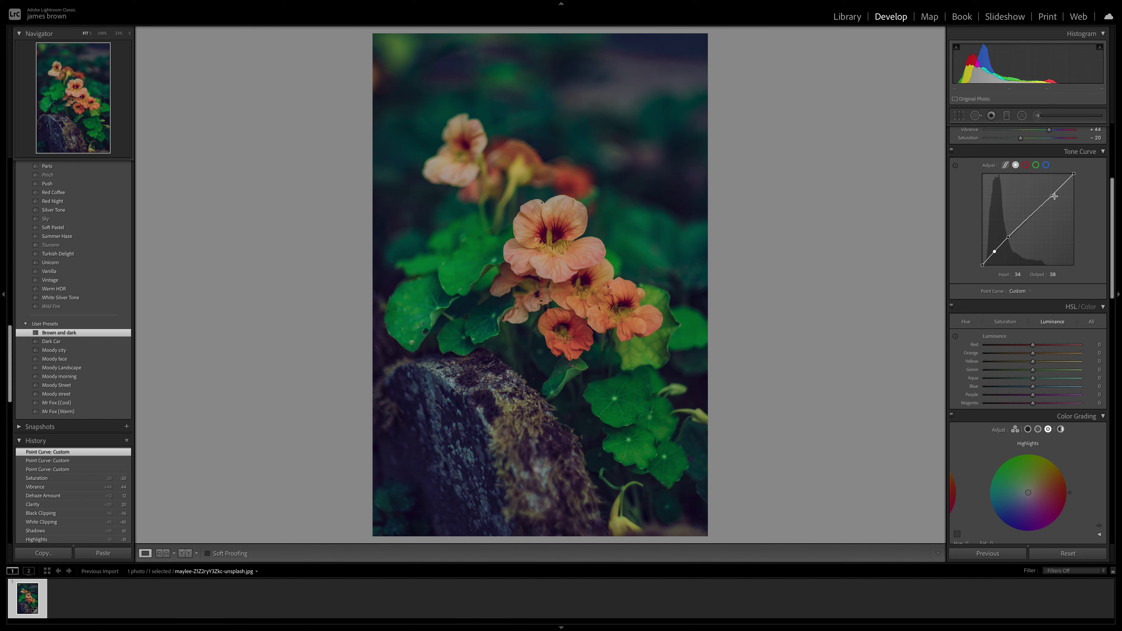
pyautogui.moveTo(1008, 237); pyautogui.dragTo(1007, 236)
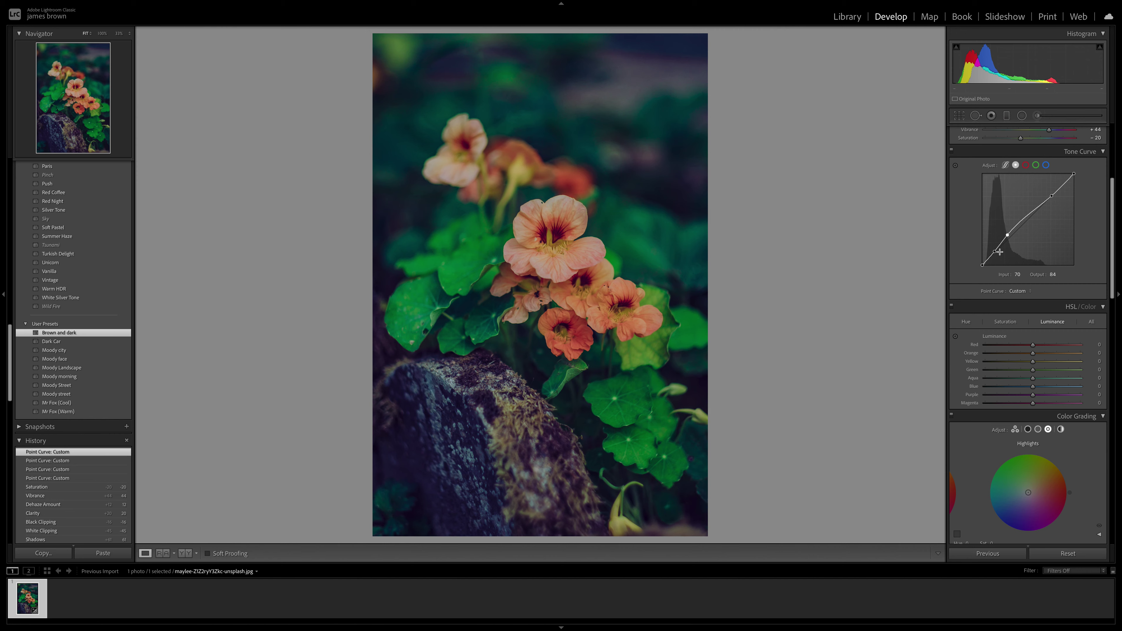
pyautogui.moveTo(994, 254); pyautogui.dragTo(981, 258)
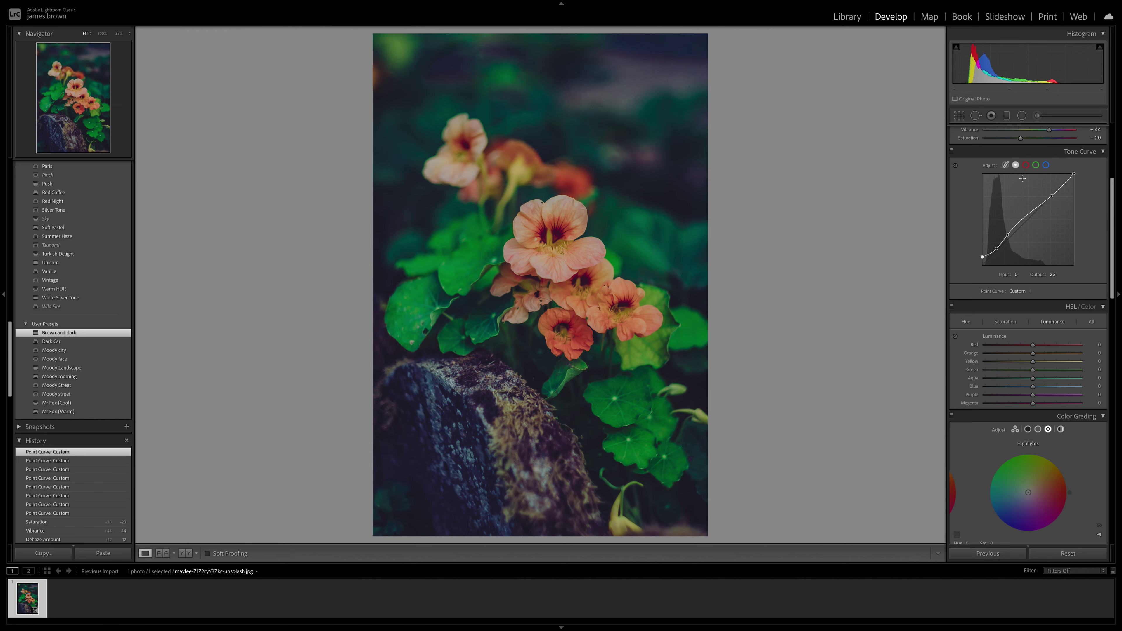
# Add two points to the red channel curve, placing the midtone point at 125/135 and the shadow point at 66/64
pyautogui.click(1025, 166)
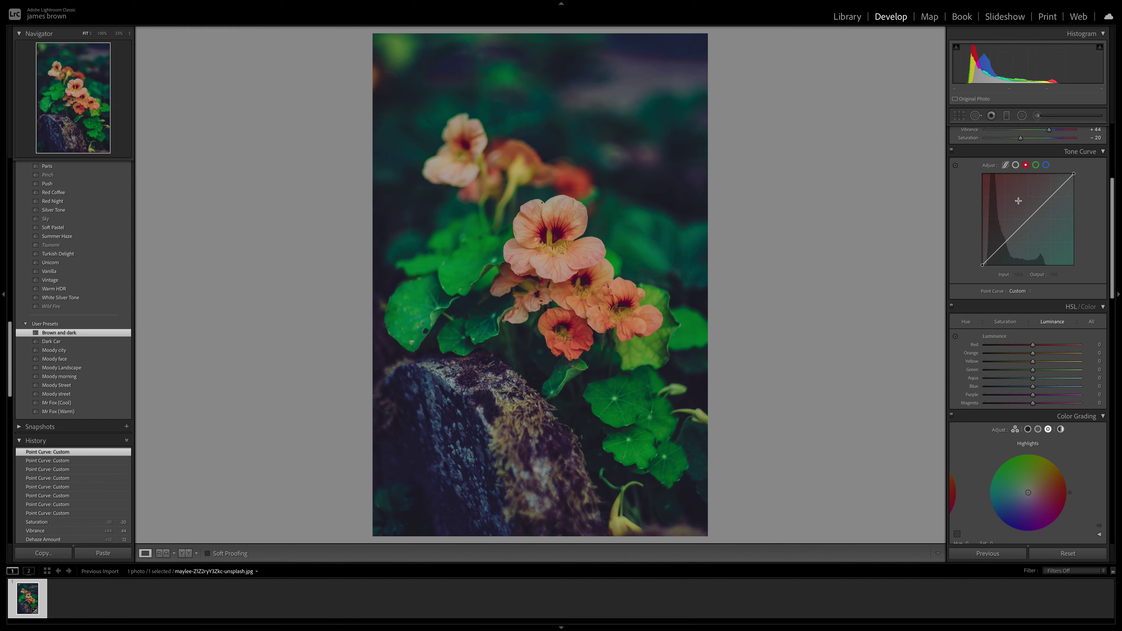
pyautogui.click(1004, 242)
pyautogui.click(1028, 218)
pyautogui.moveTo(1028, 219); pyautogui.dragTo(1027, 217)
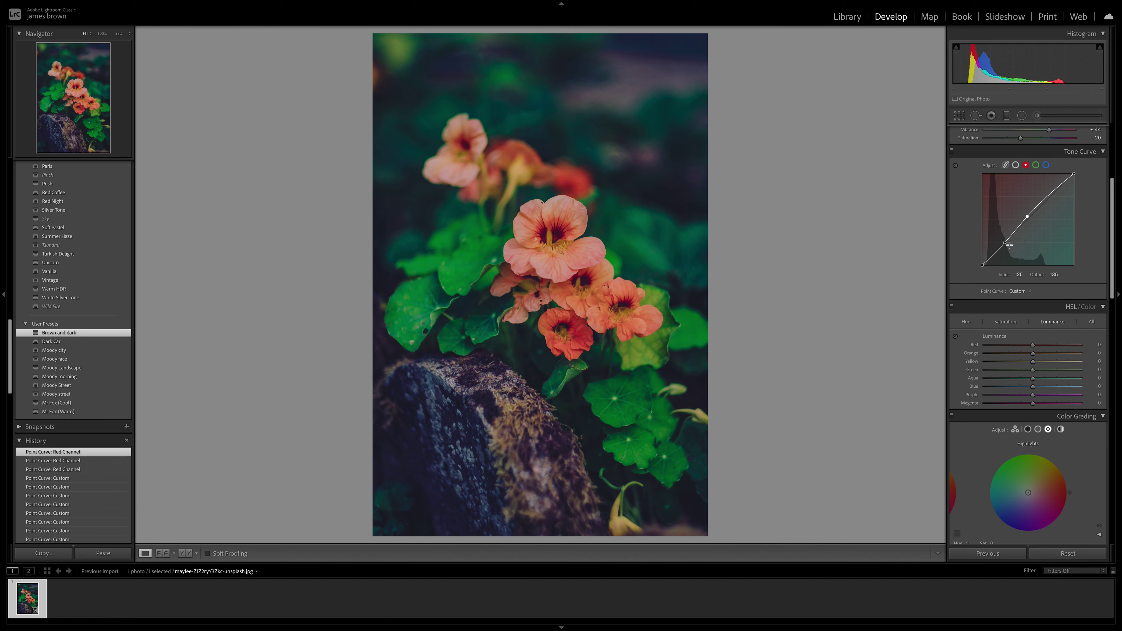
pyautogui.moveTo(1005, 242); pyautogui.dragTo(1006, 243)
# Compare the edited photo side by side with the original, then return to the single view
pyautogui.scroll(-5, 1051, 207)
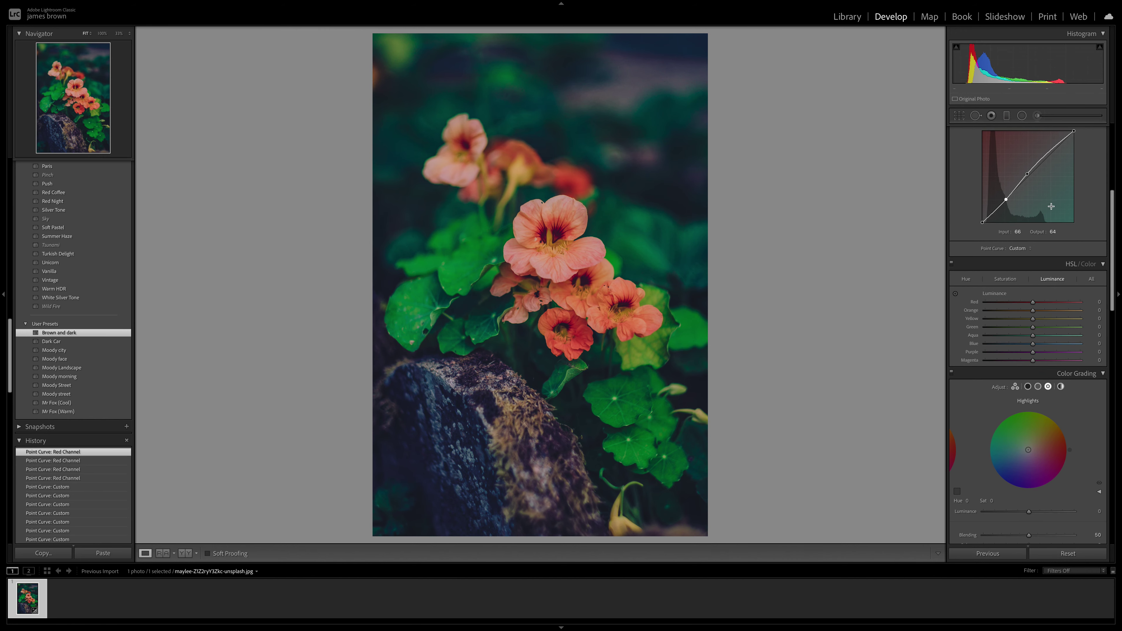
pyautogui.scroll(-1, 996, 298)
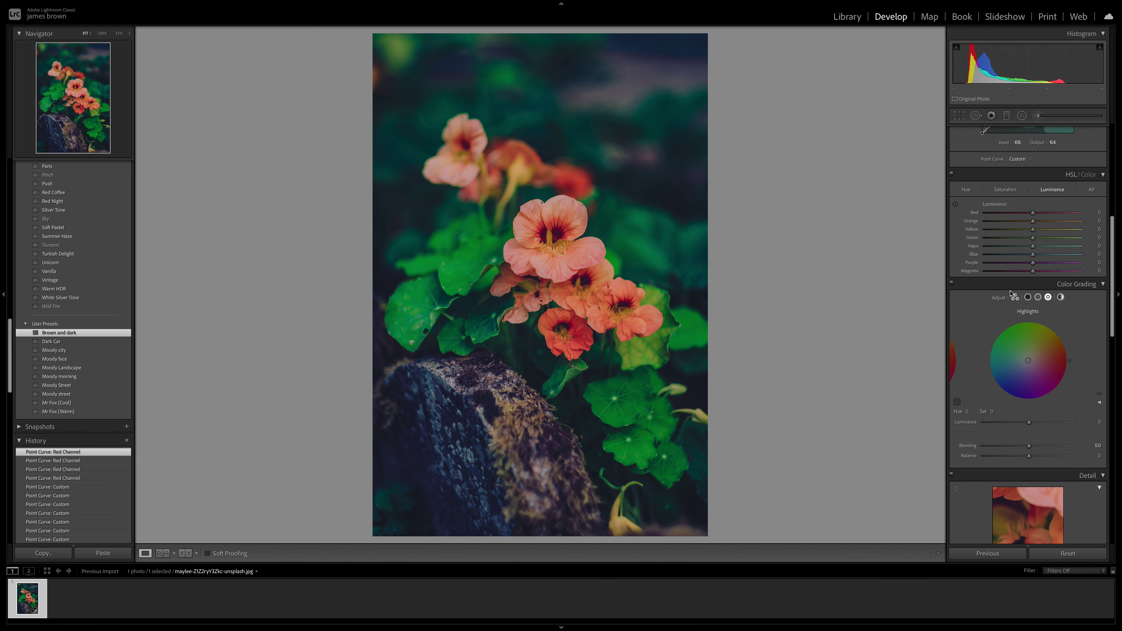
pyautogui.scroll(14, 1067, 237)
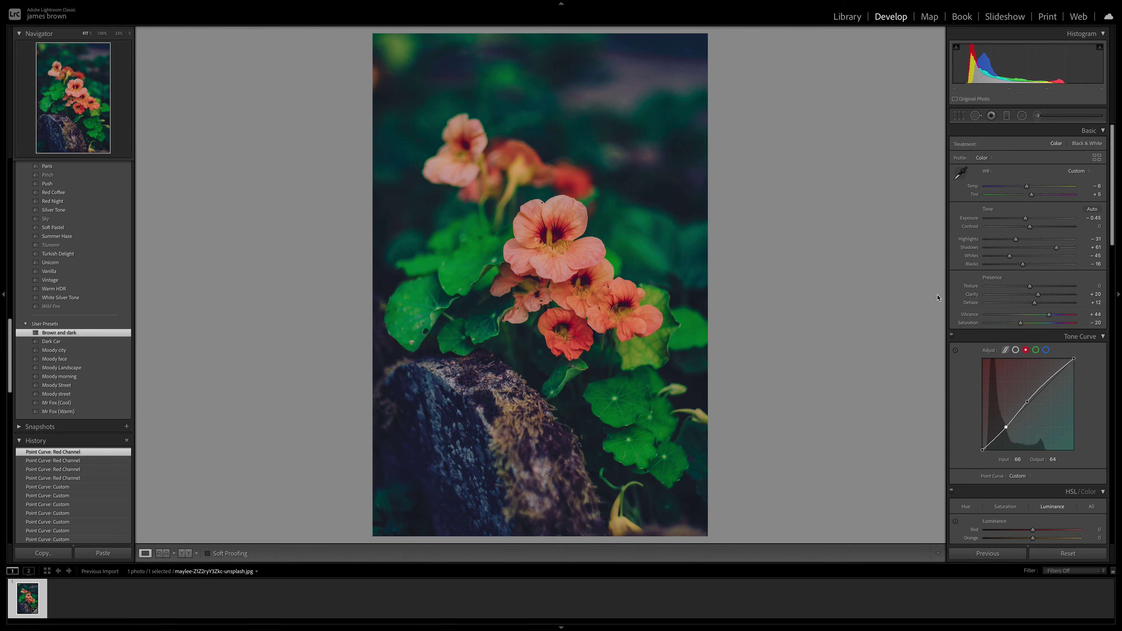
pyautogui.press('y')
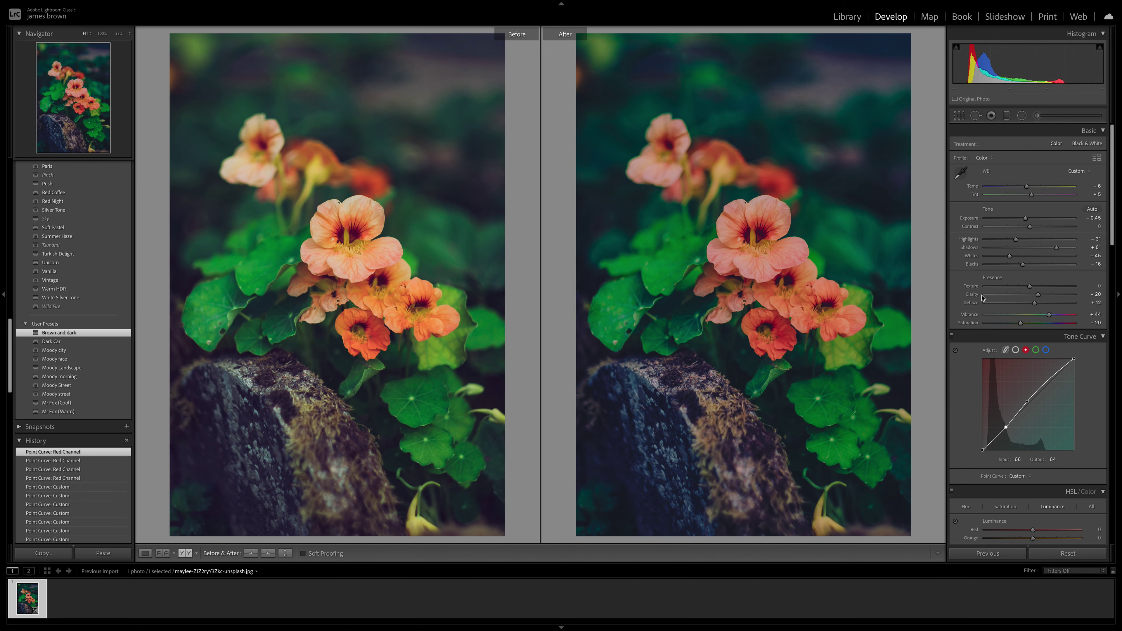
pyautogui.press('y')
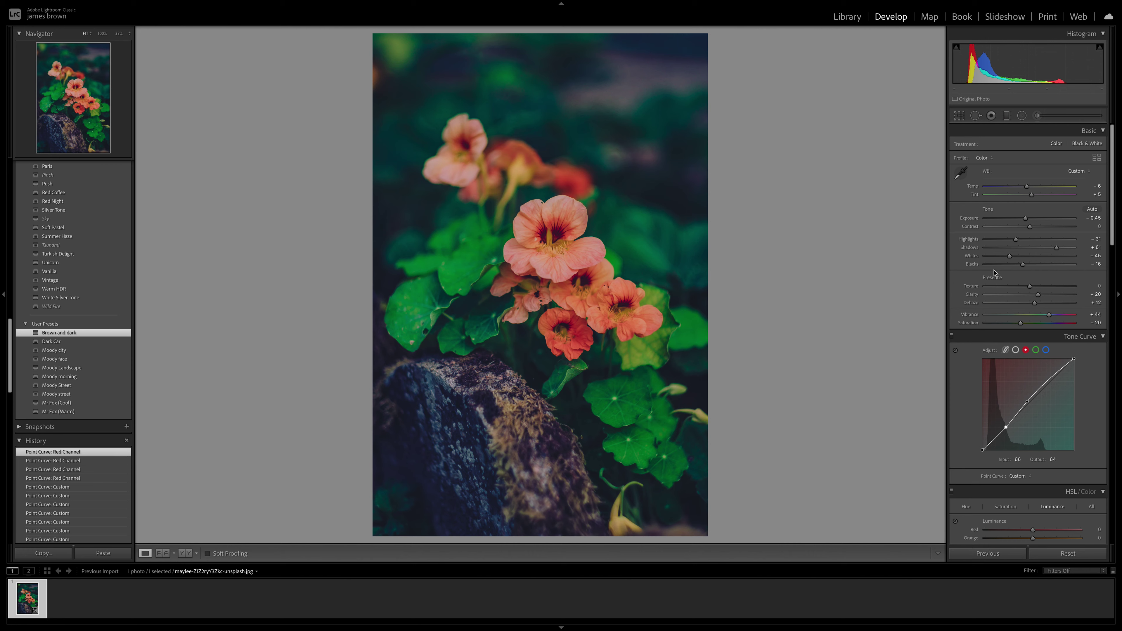
# Shift the HSL hues of the warm colours, setting Red to -51 and Orange to +12
pyautogui.scroll(-5, 993, 270)
pyautogui.scroll(-2, 993, 271)
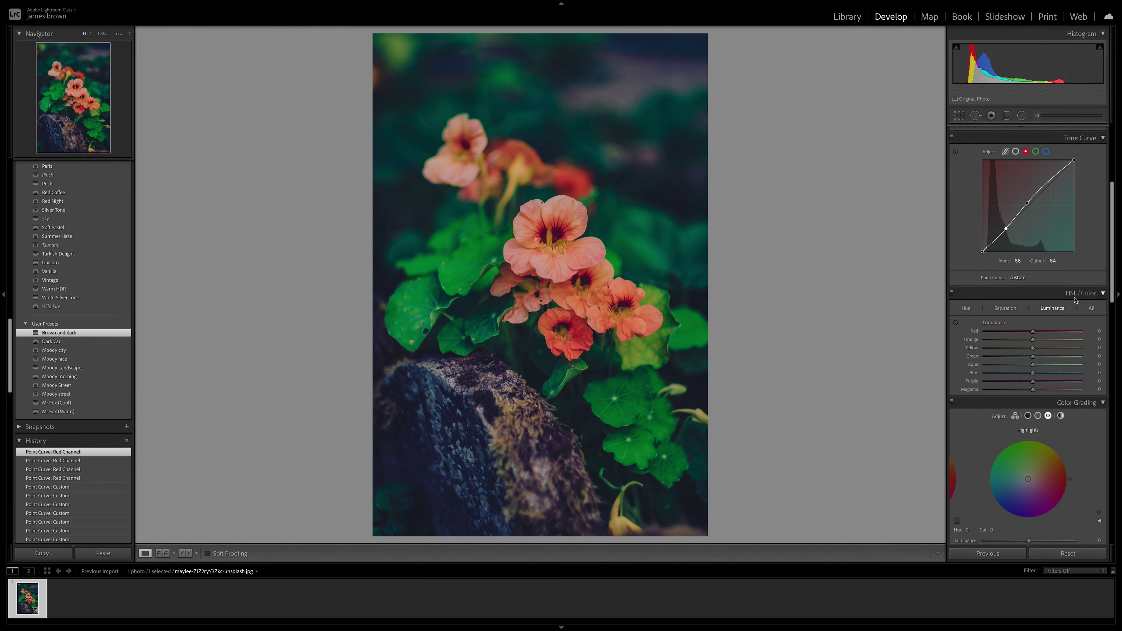
pyautogui.click(966, 311)
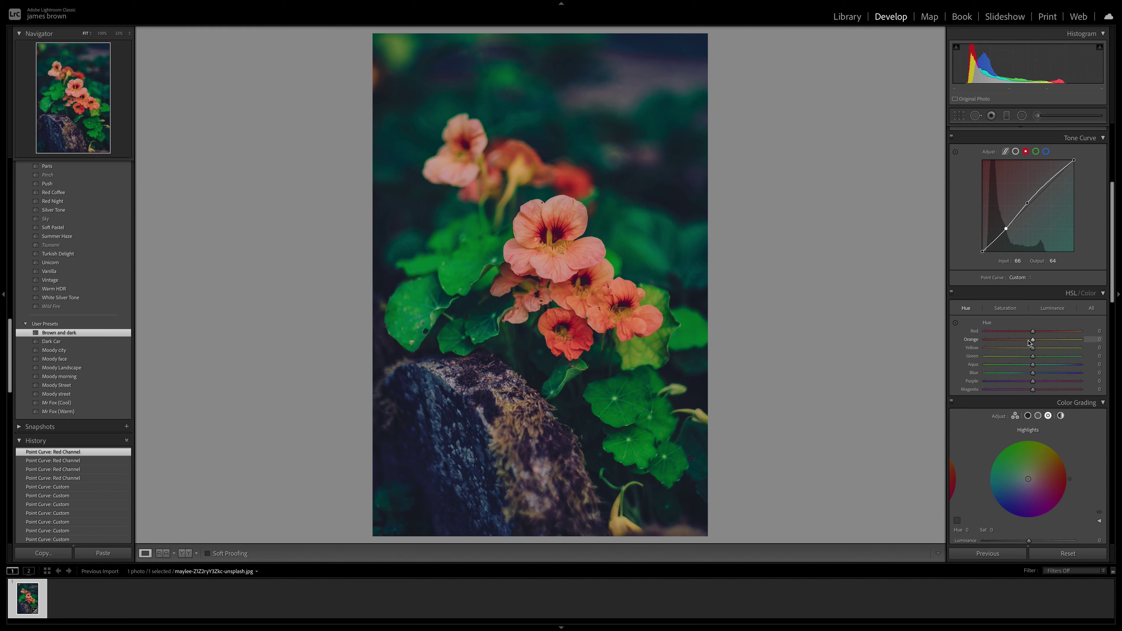
pyautogui.moveTo(1033, 331); pyautogui.dragTo(1010, 332)
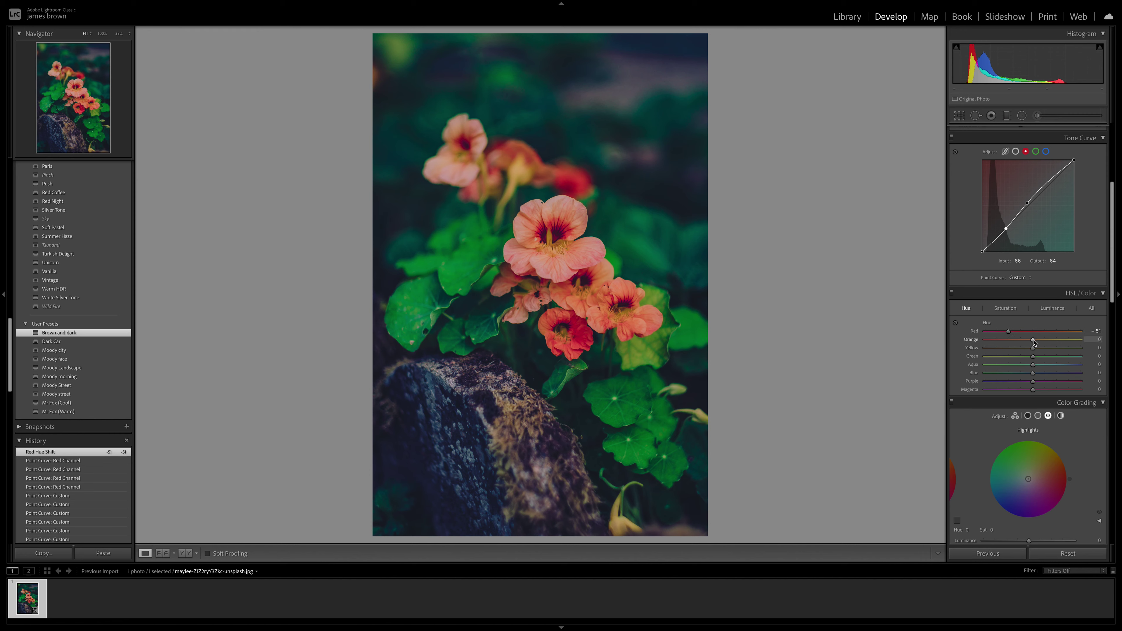
pyautogui.moveTo(1033, 340); pyautogui.dragTo(1033, 340)
pyautogui.moveTo(1034, 341); pyautogui.dragTo(1038, 340)
pyautogui.moveTo(1038, 340); pyautogui.dragTo(1039, 342)
# Set the HSL hue of Yellow to -46, Green to -67 and Aqua to +83
pyautogui.moveTo(1033, 349); pyautogui.dragTo(1012, 350)
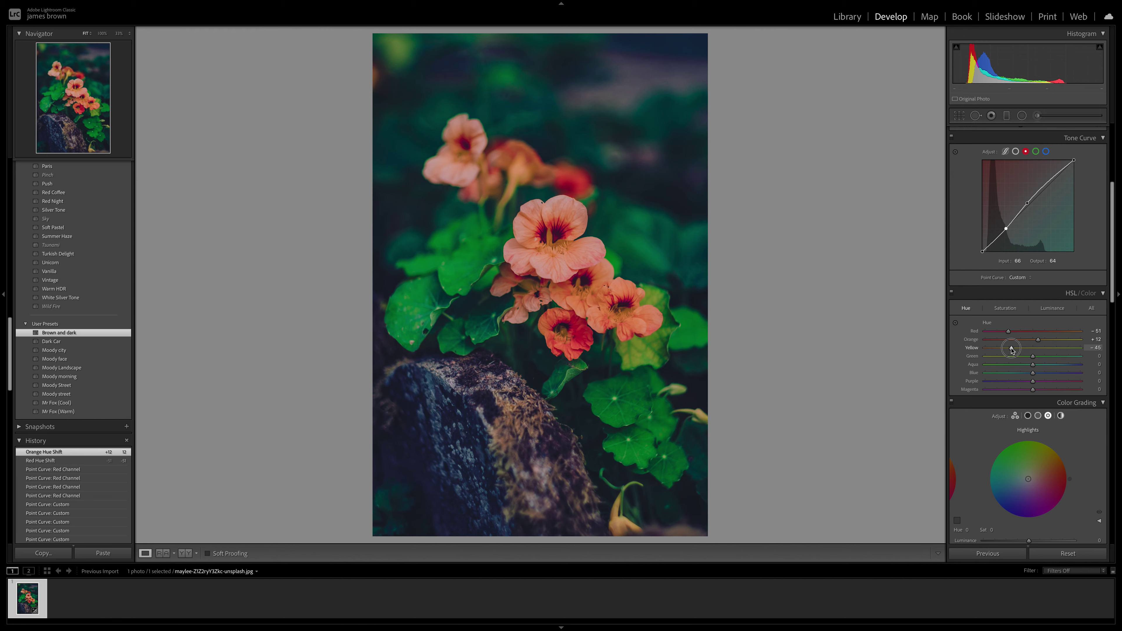
pyautogui.moveTo(1013, 350)
pyautogui.mouseDown()
pyautogui.moveTo(1033, 358)
pyautogui.moveTo(1002, 358)
pyautogui.mouseUp()
pyautogui.scroll(-1, 1012, 355)
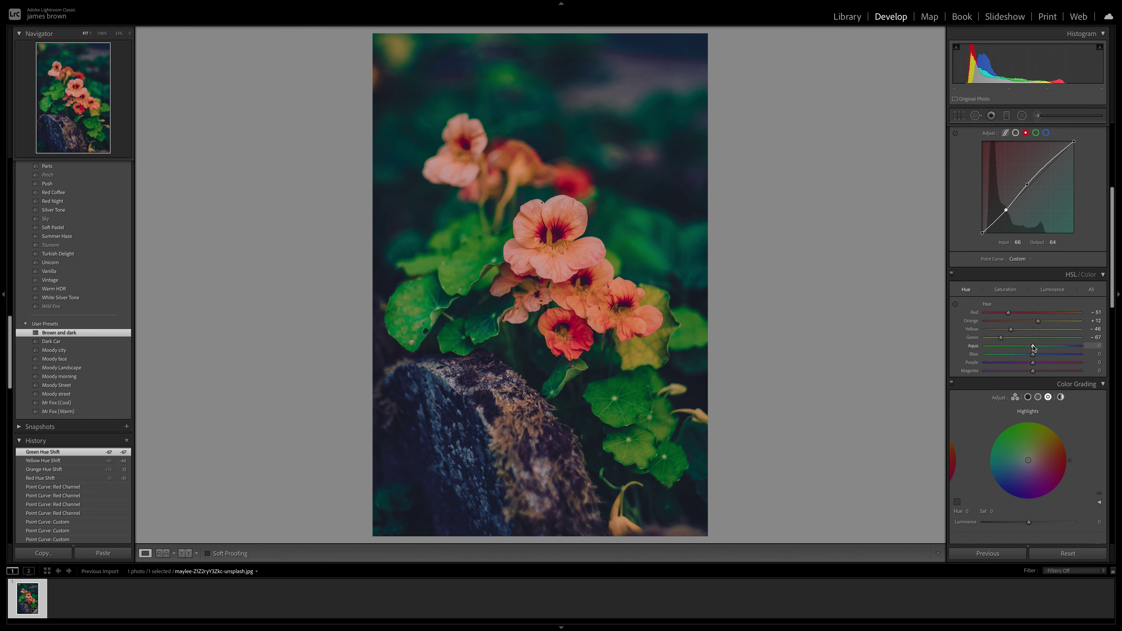
pyautogui.moveTo(1033, 347); pyautogui.dragTo(1073, 346)
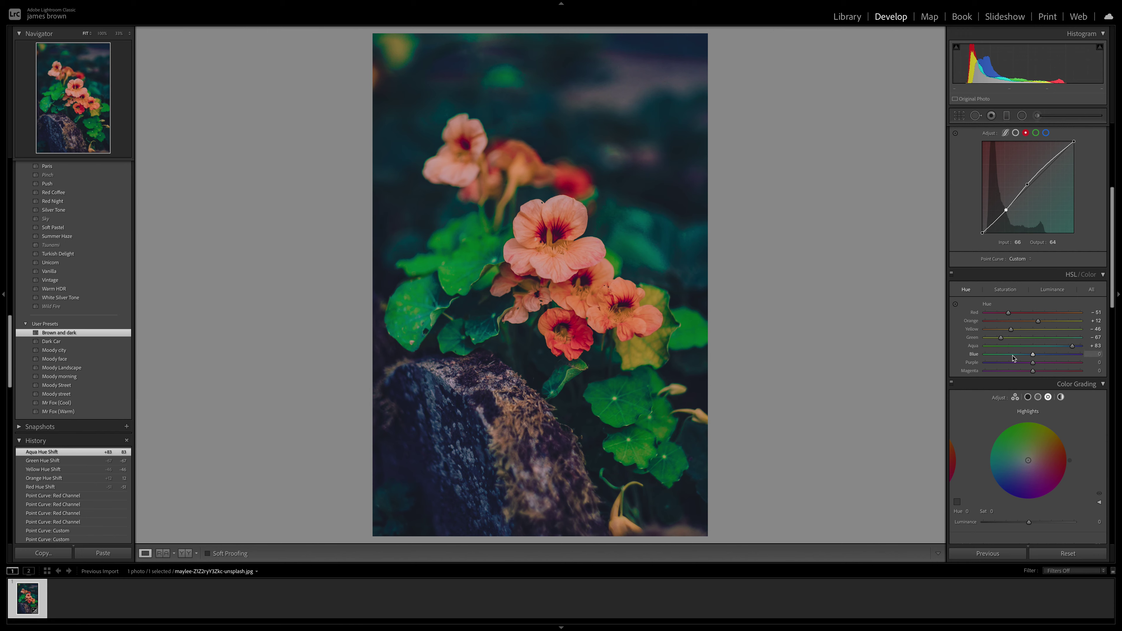
# Set the HSL hue of Blue to -24, and the saturation of Red to -47 and Orange to -16
pyautogui.moveTo(1033, 355); pyautogui.dragTo(1020, 355)
pyautogui.moveTo(1021, 355); pyautogui.dragTo(1020, 355)
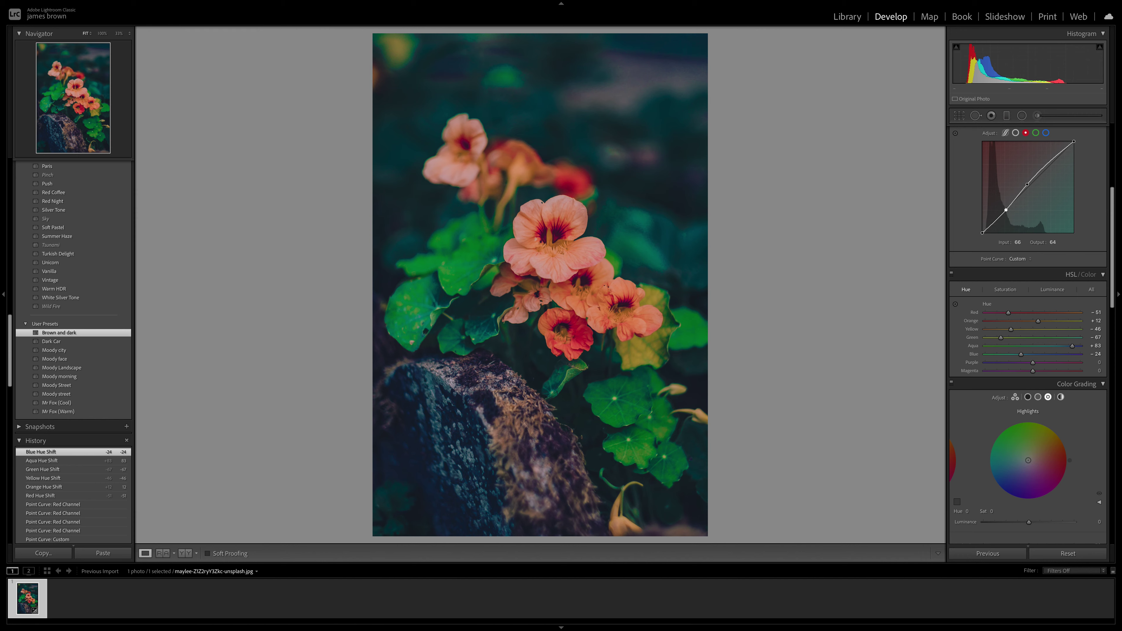
pyautogui.click(1008, 291)
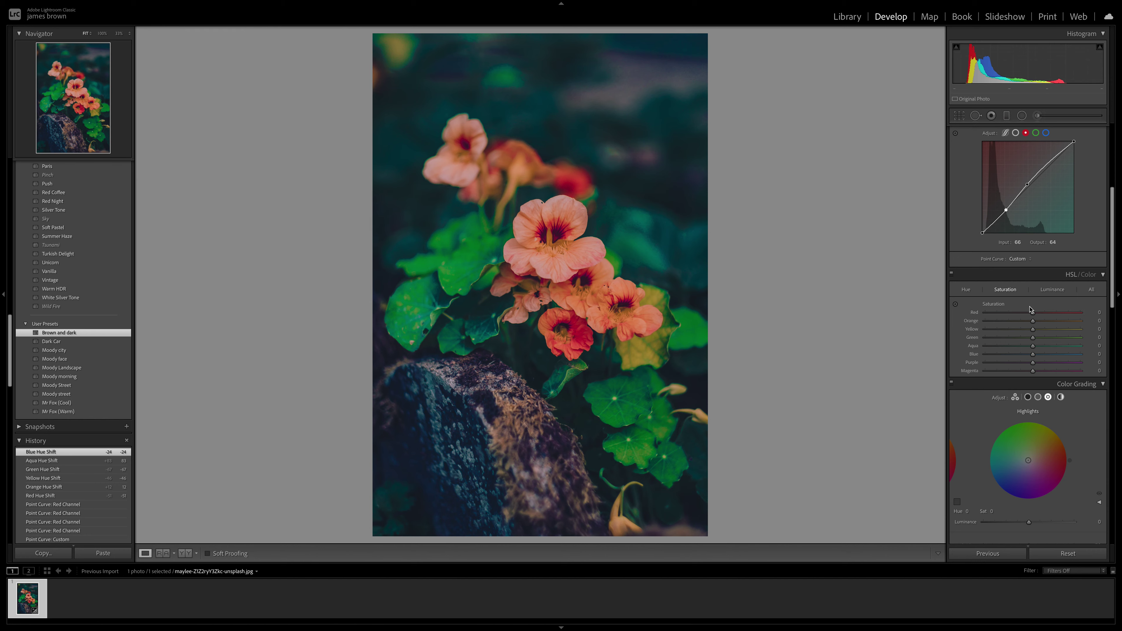
pyautogui.click(1034, 314)
pyautogui.moveTo(1034, 314)
pyautogui.mouseDown()
pyautogui.moveTo(1011, 314)
pyautogui.moveTo(1026, 324)
pyautogui.mouseUp()
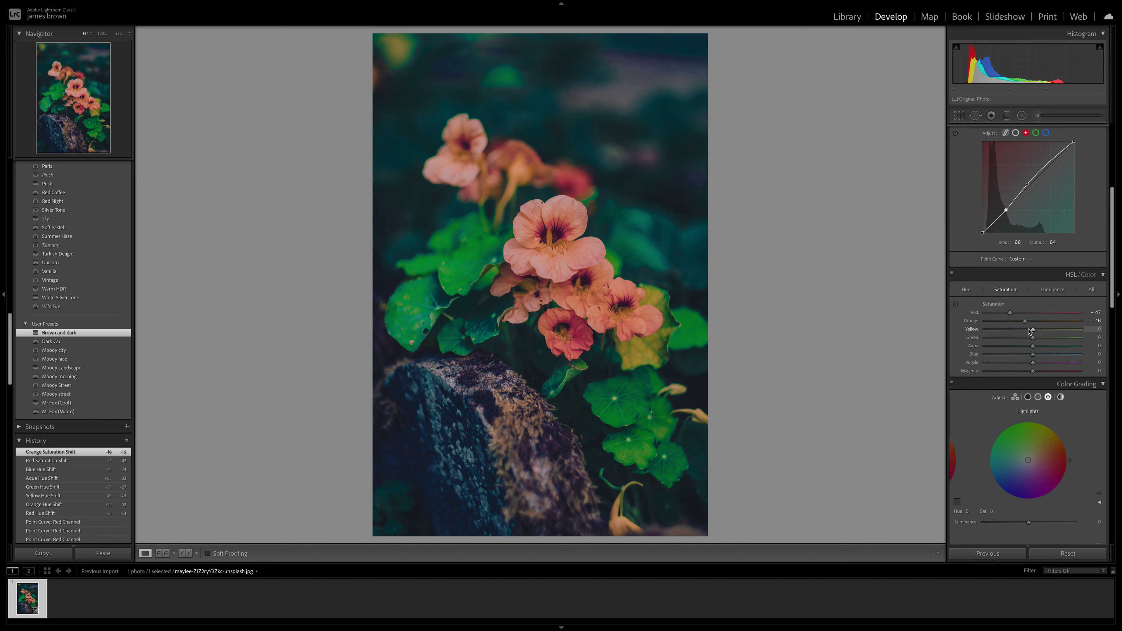
# Lower the HSL saturation of Yellow to -29, Green to -100 and Aqua to -90
pyautogui.moveTo(1033, 332); pyautogui.dragTo(1020, 331)
pyautogui.moveTo(1019, 331); pyautogui.dragTo(970, 348)
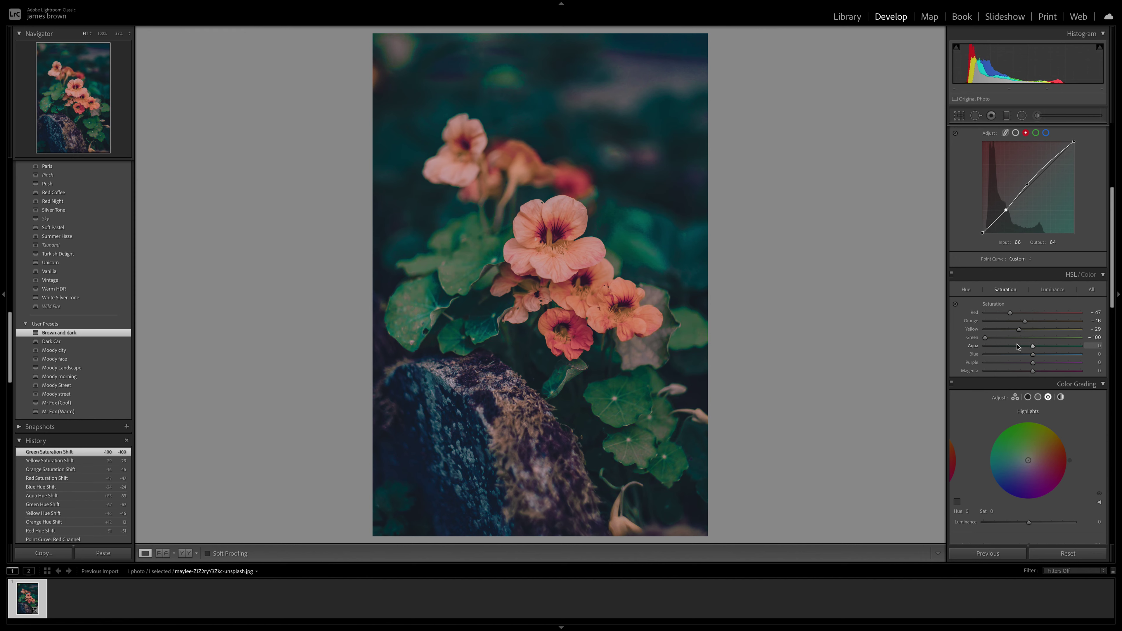
pyautogui.moveTo(1033, 348); pyautogui.dragTo(989, 349)
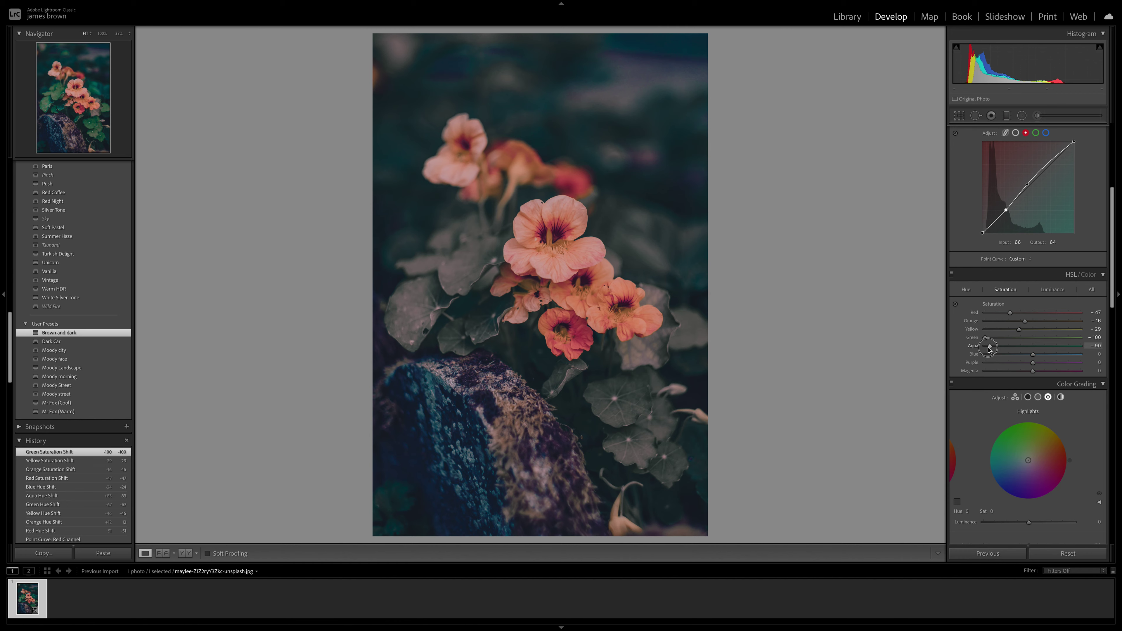
pyautogui.moveTo(987, 348); pyautogui.dragTo(989, 350)
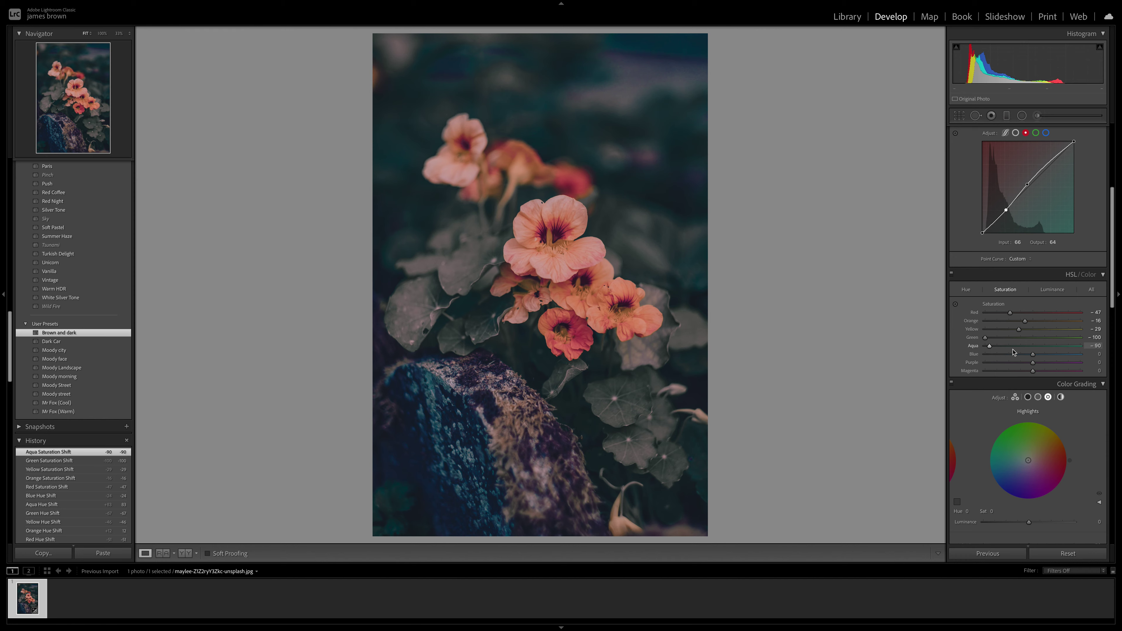
# Set the HSL luminance of Red to -33, Orange to -6 and Yellow to +7
pyautogui.click(1051, 290)
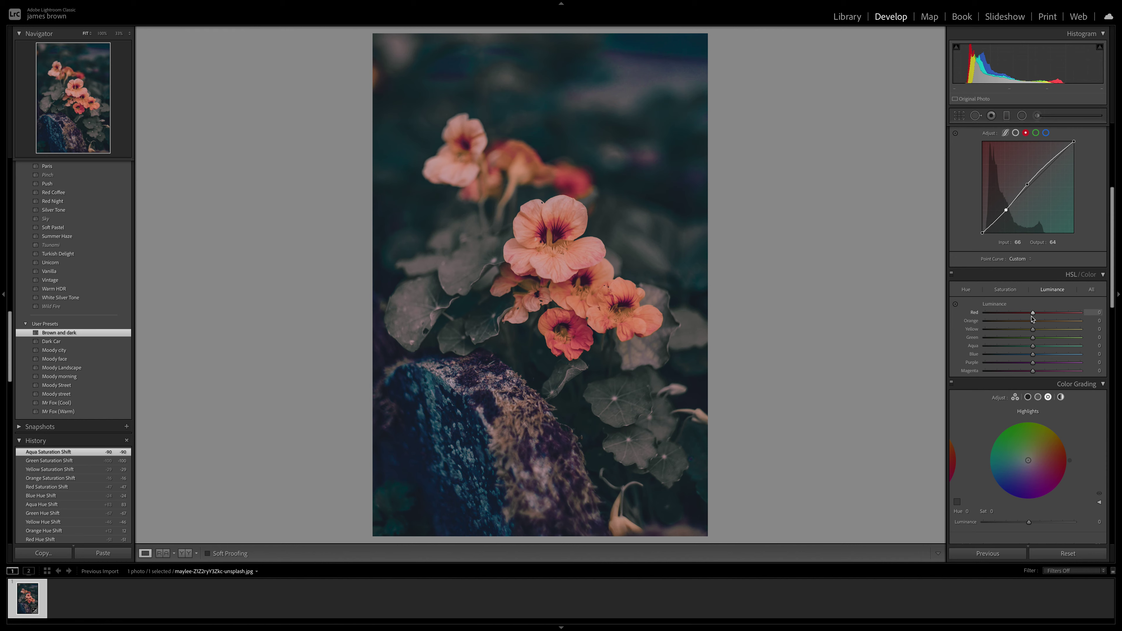
pyautogui.moveTo(1033, 314)
pyautogui.mouseDown()
pyautogui.moveTo(1016, 313)
pyautogui.moveTo(1030, 322)
pyautogui.mouseUp()
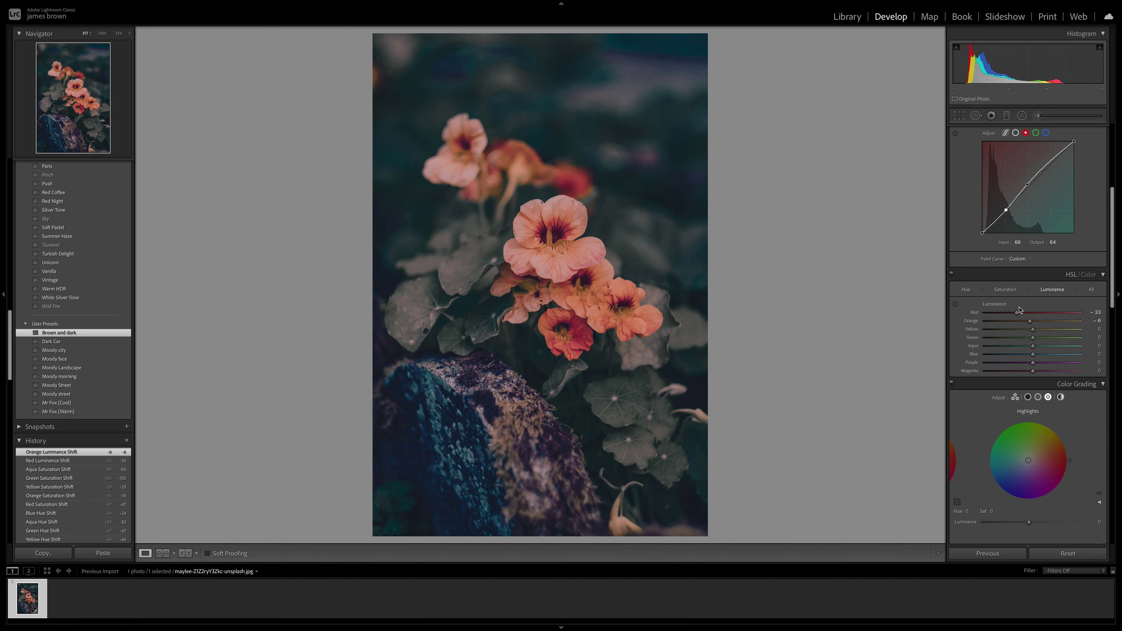
pyautogui.moveTo(1033, 332); pyautogui.dragTo(1036, 332)
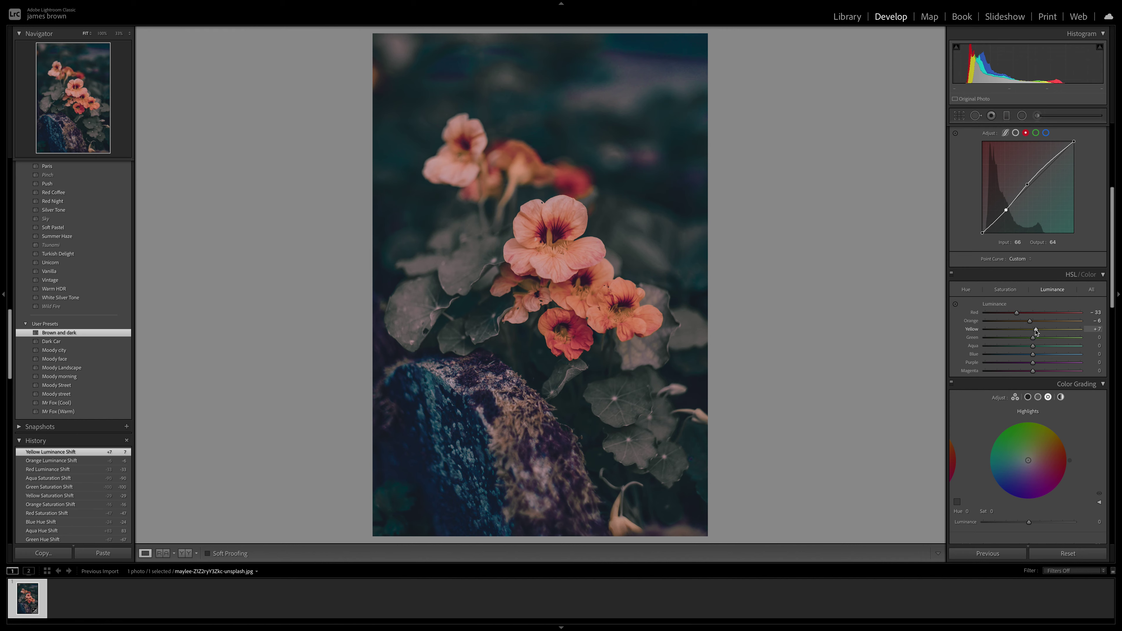
# Set the HSL luminance of Aqua to -98 and Blue to +25
pyautogui.scroll(-2, 1024, 331)
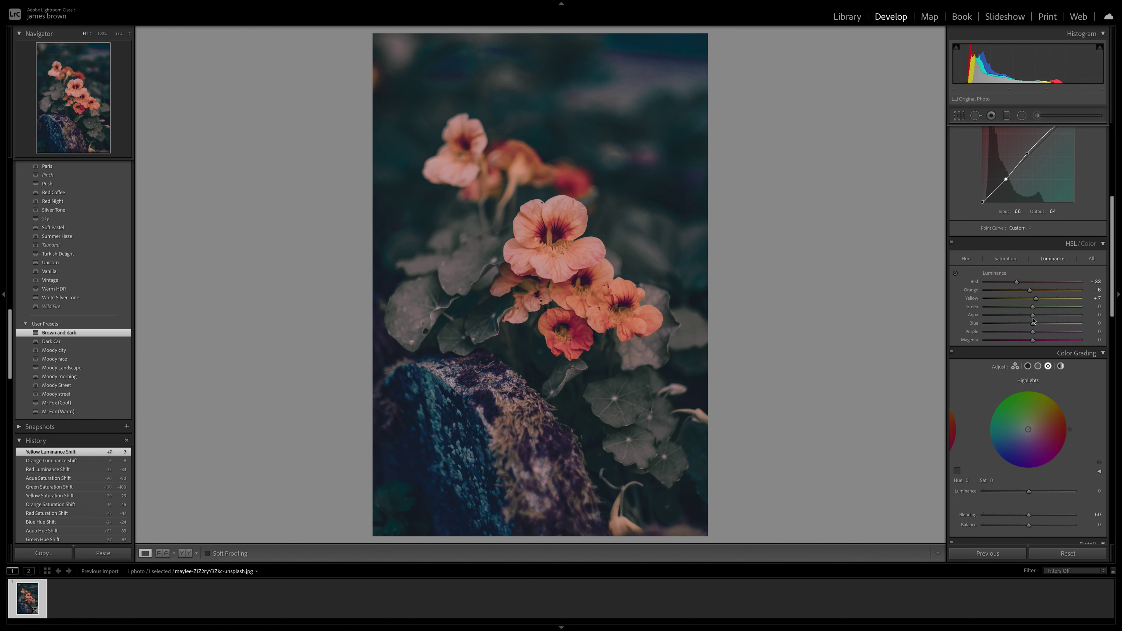
pyautogui.moveTo(1033, 316); pyautogui.dragTo(989, 317)
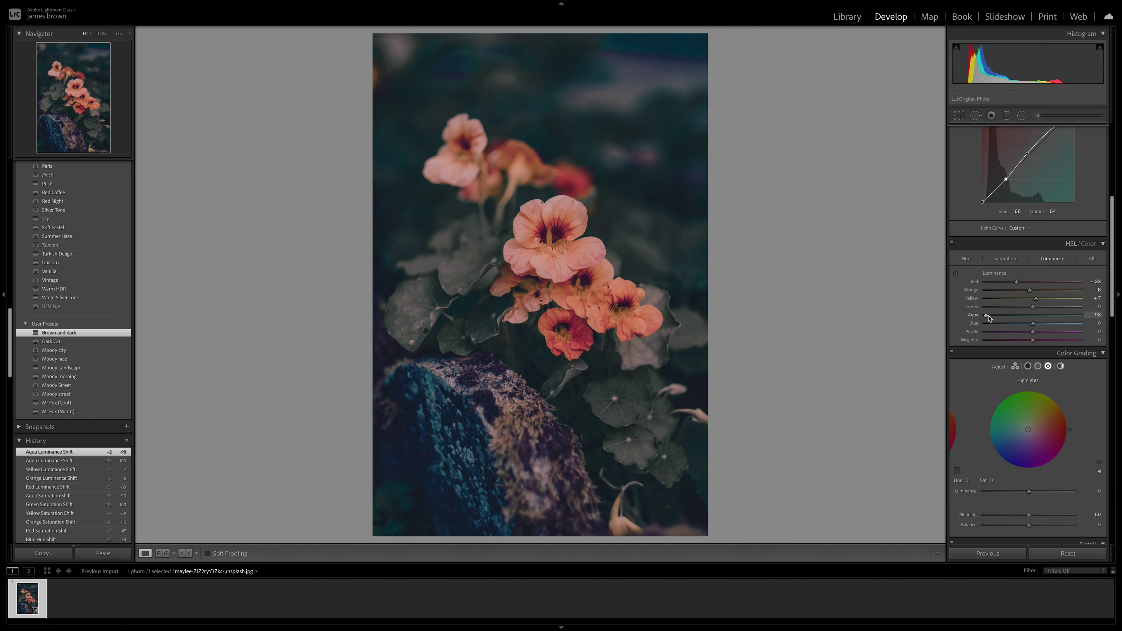
pyautogui.moveTo(1034, 325); pyautogui.dragTo(1045, 326)
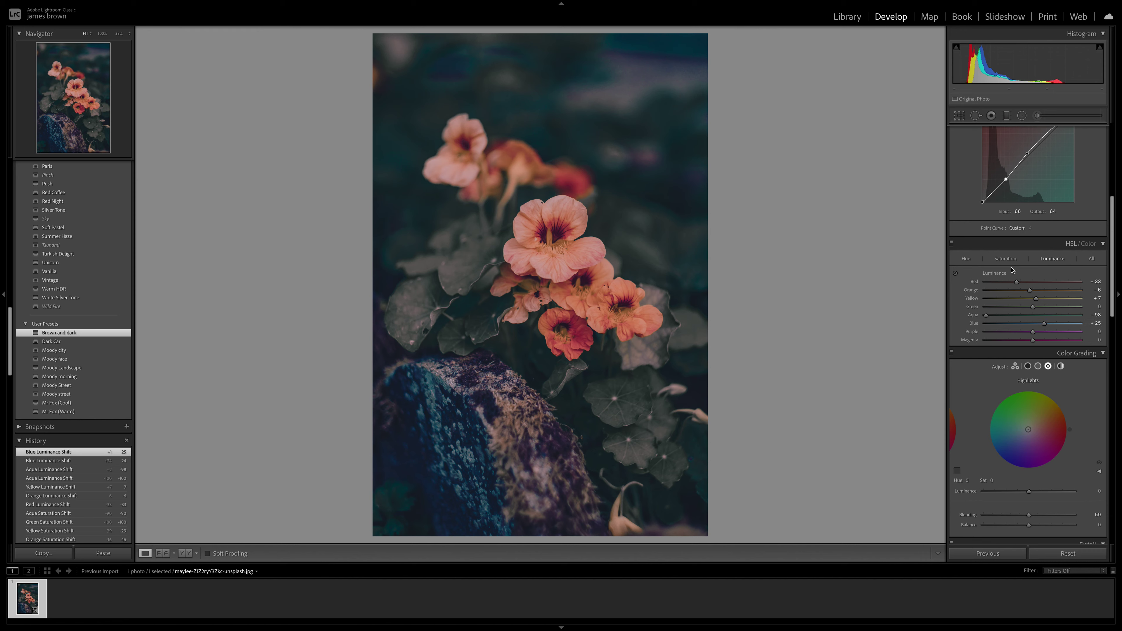
# Review the HSL hue, saturation and luminance settings, fine-tuning the Green saturation to -98
pyautogui.click(965, 258)
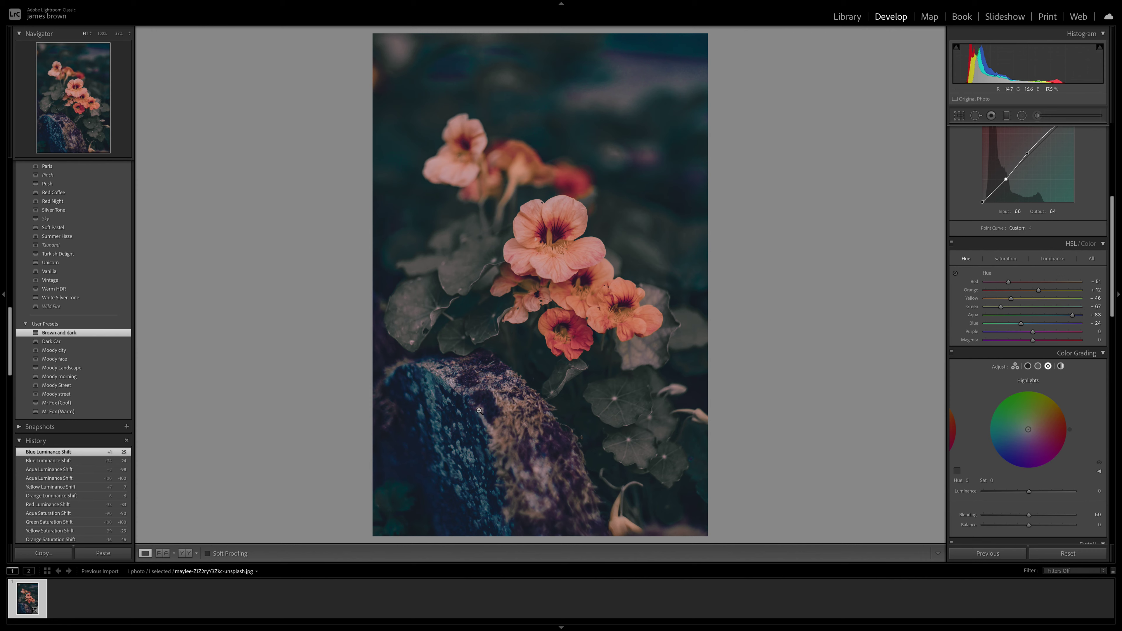
pyautogui.click(995, 258)
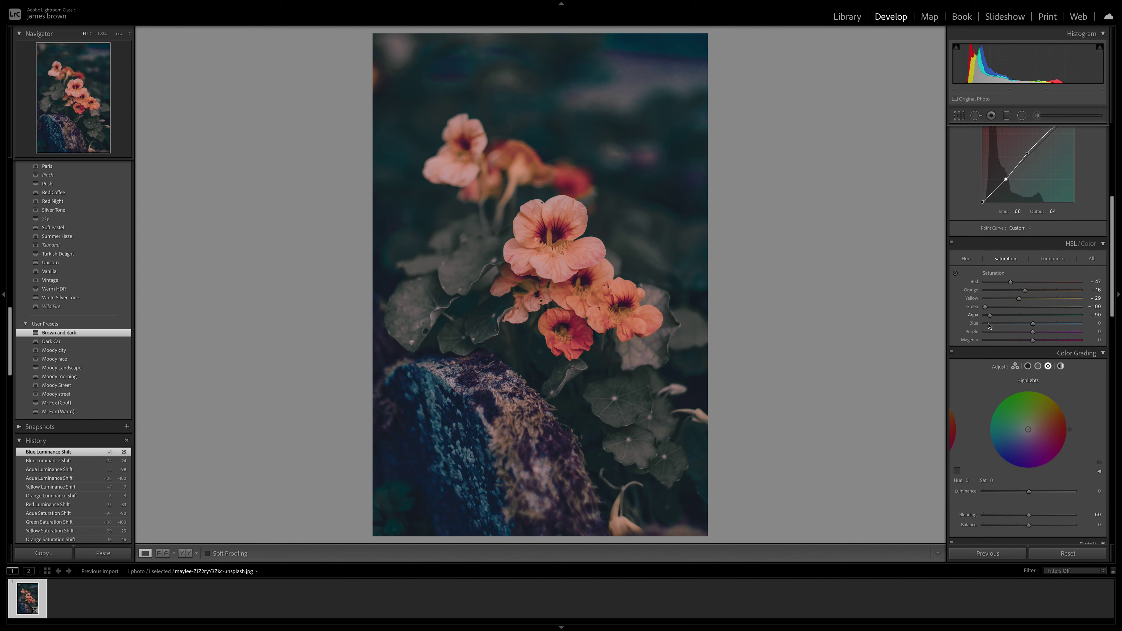
pyautogui.click(987, 307)
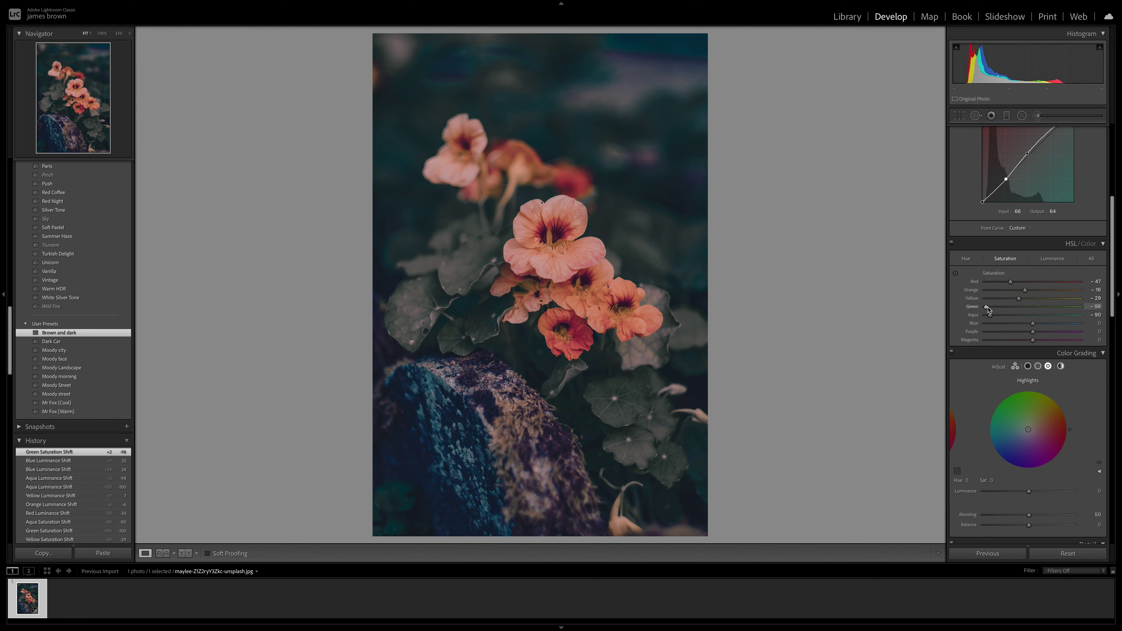
pyautogui.click(1046, 259)
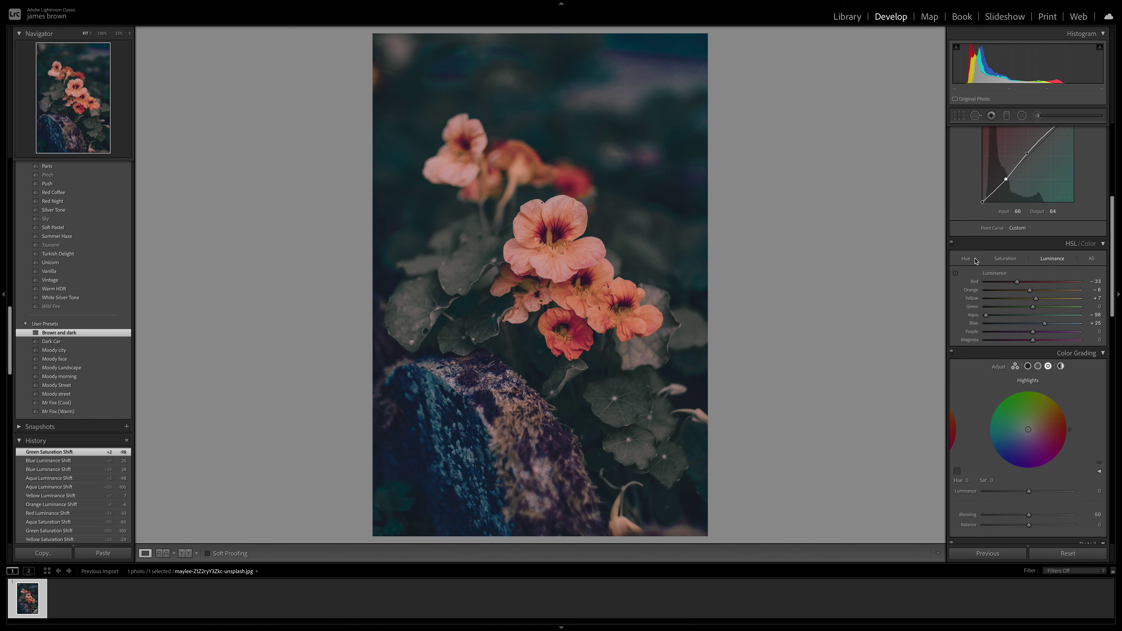
# Color grade the shadows with hue 165 and saturation 6, and set the grading's blending to 100
pyautogui.scroll(-5, 979, 260)
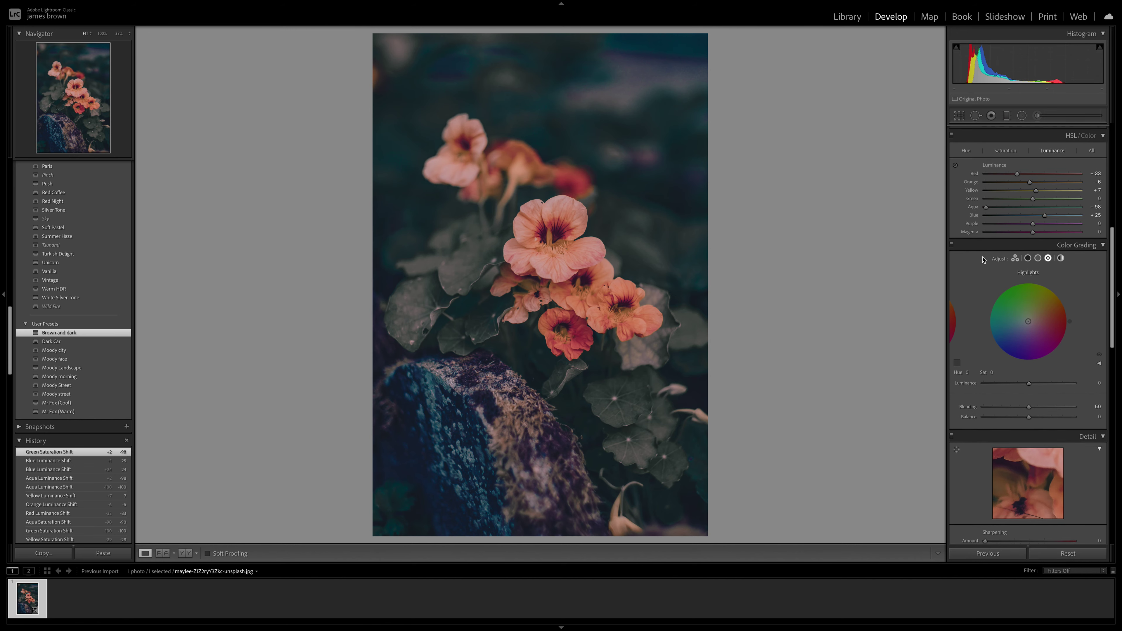
pyautogui.scroll(-1, 983, 259)
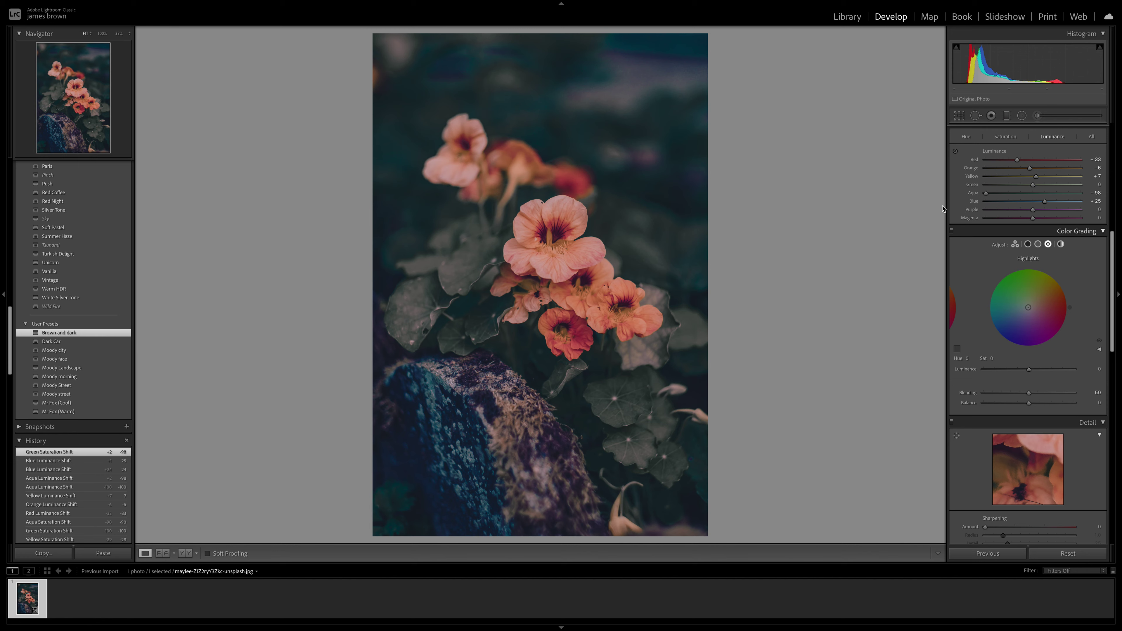
pyautogui.click(1029, 246)
pyautogui.moveTo(1028, 307)
pyautogui.mouseDown()
pyautogui.moveTo(992, 286)
pyautogui.moveTo(1021, 305)
pyautogui.moveTo(988, 297)
pyautogui.mouseUp()
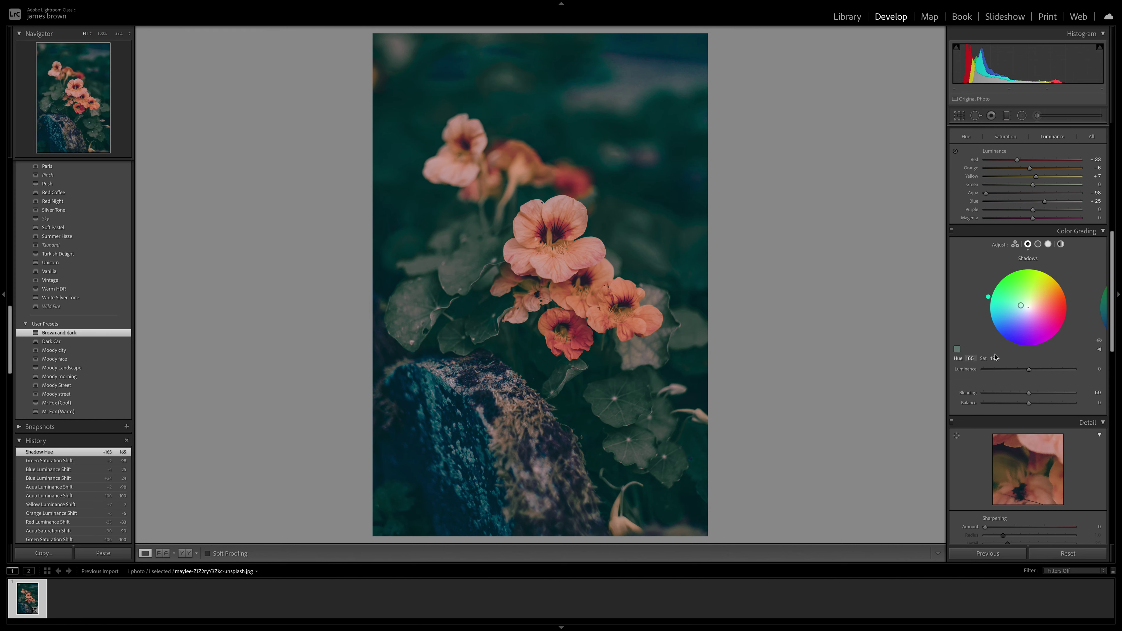
pyautogui.moveTo(1025, 306); pyautogui.dragTo(1020, 303)
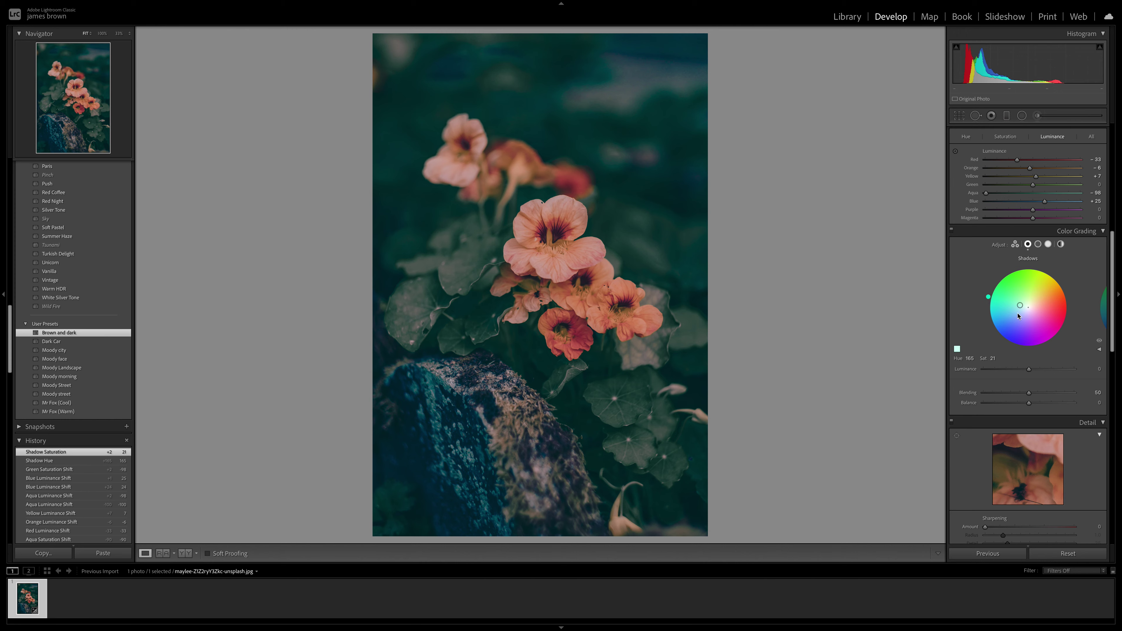
pyautogui.moveTo(1019, 306); pyautogui.dragTo(1023, 306)
pyautogui.moveTo(1026, 307); pyautogui.dragTo(1025, 306)
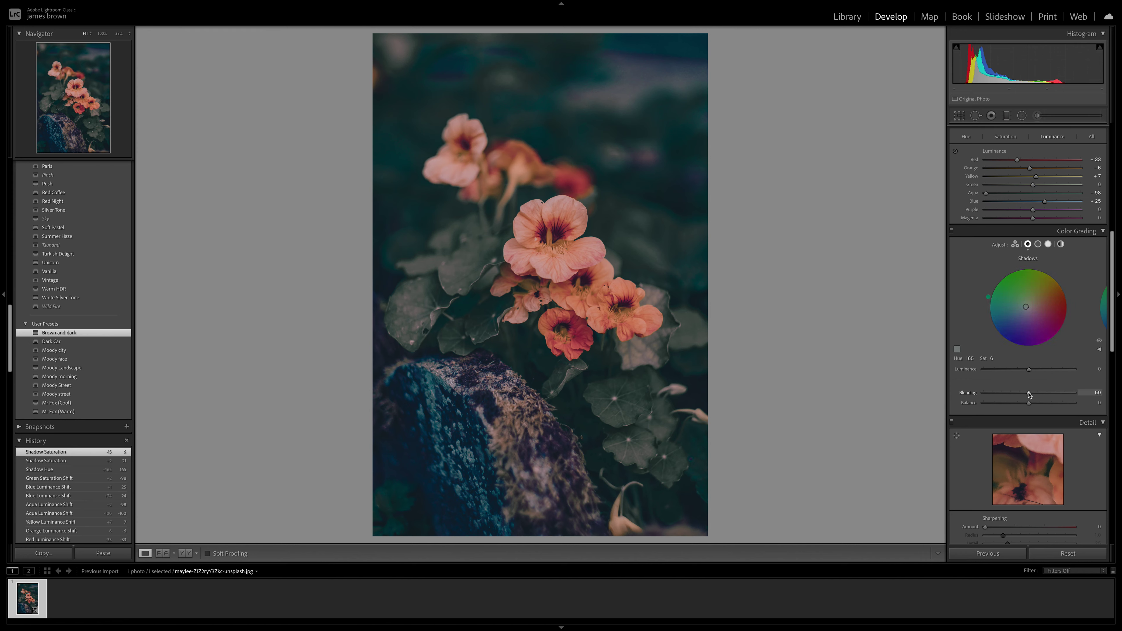
pyautogui.moveTo(1029, 395); pyautogui.dragTo(1083, 393)
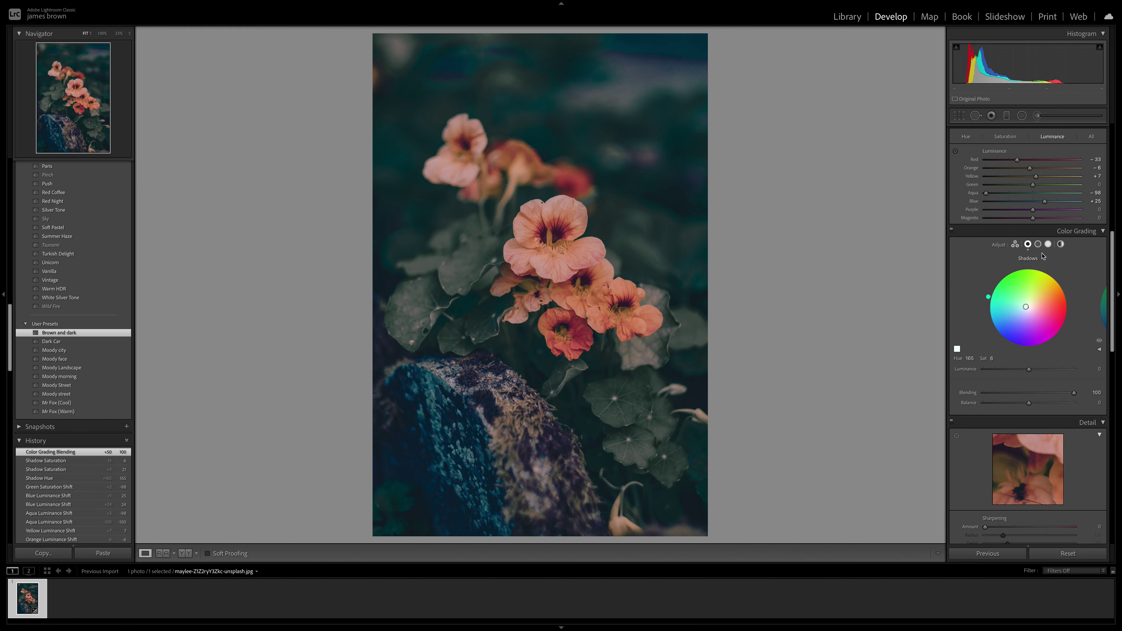
# Color grade the midtones with a green tint, using hue 99 and saturation 53
pyautogui.click(1039, 244)
pyautogui.moveTo(1015, 268); pyautogui.dragTo(1015, 271)
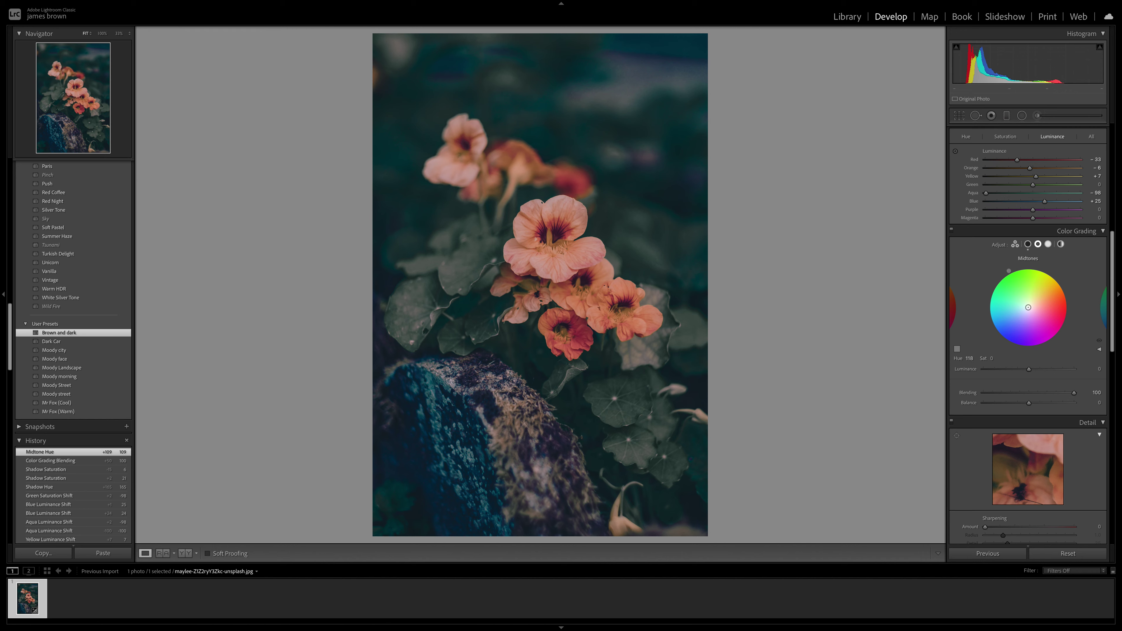
pyautogui.moveTo(1013, 268); pyautogui.dragTo(1017, 268)
pyautogui.moveTo(1022, 267); pyautogui.dragTo(1022, 266)
pyautogui.moveTo(1028, 307); pyautogui.dragTo(1028, 304)
pyautogui.moveTo(1027, 266); pyautogui.dragTo(1022, 267)
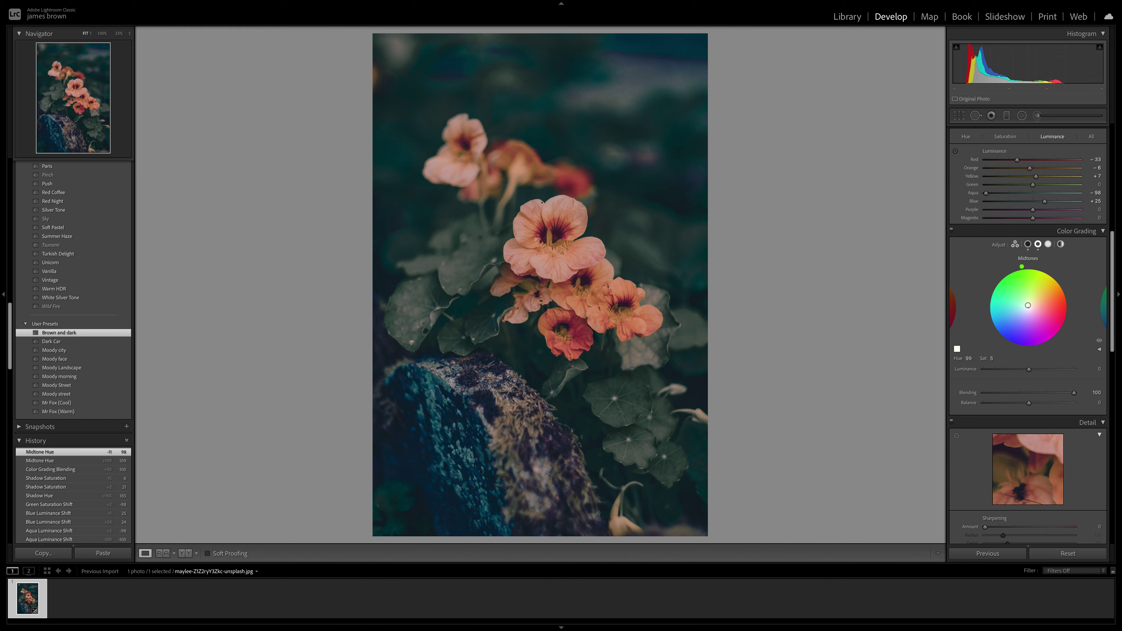
pyautogui.moveTo(1028, 305); pyautogui.dragTo(1023, 288)
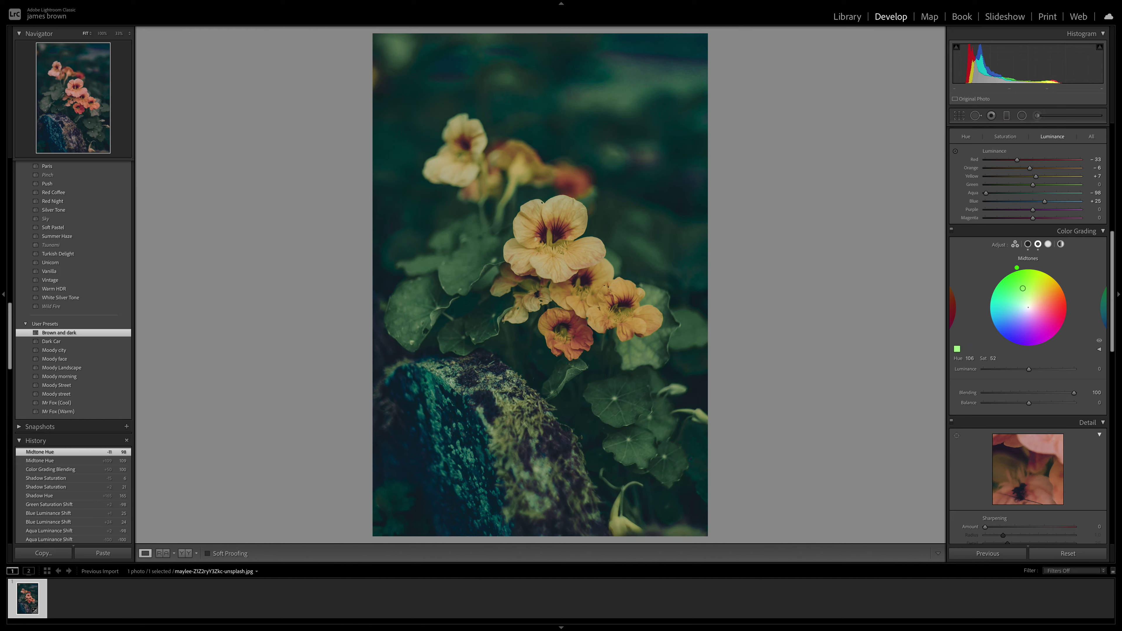
pyautogui.moveTo(1018, 268); pyautogui.dragTo(1017, 270)
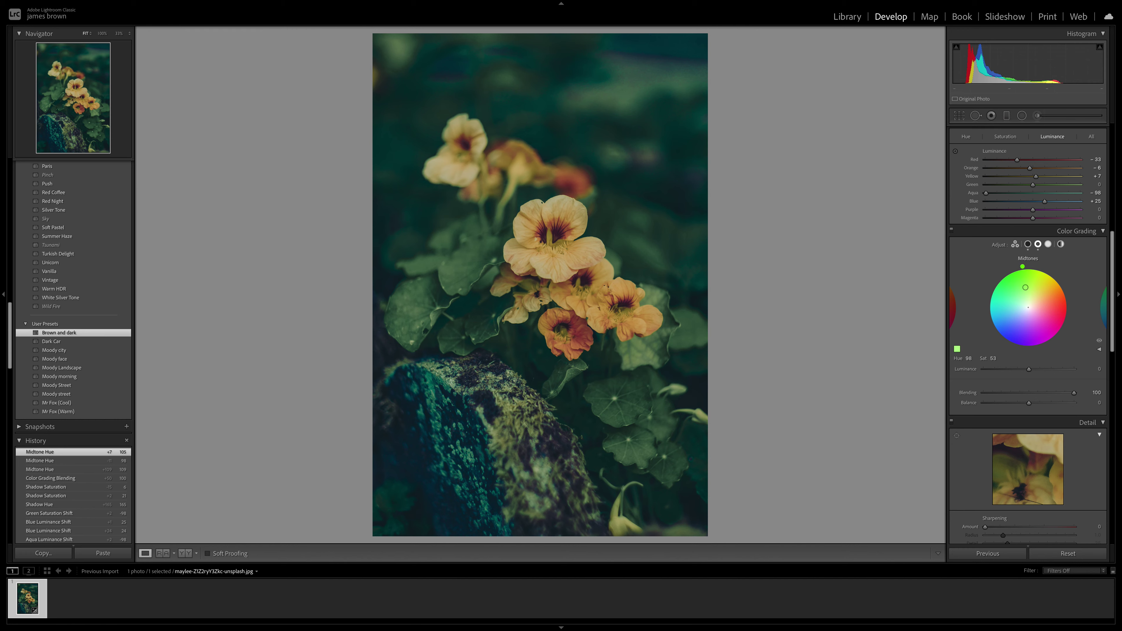
pyautogui.moveTo(1023, 267); pyautogui.dragTo(1023, 268)
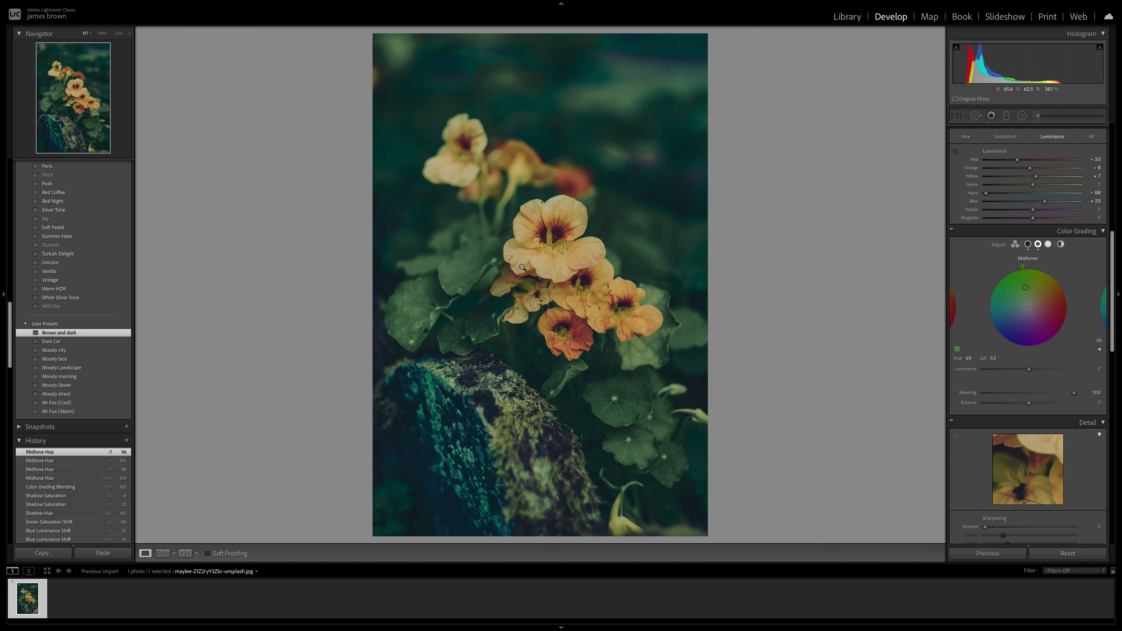
# Sharpen the photo with an amount of 35 and a radius of 0.8
pyautogui.scroll(-8, 1013, 323)
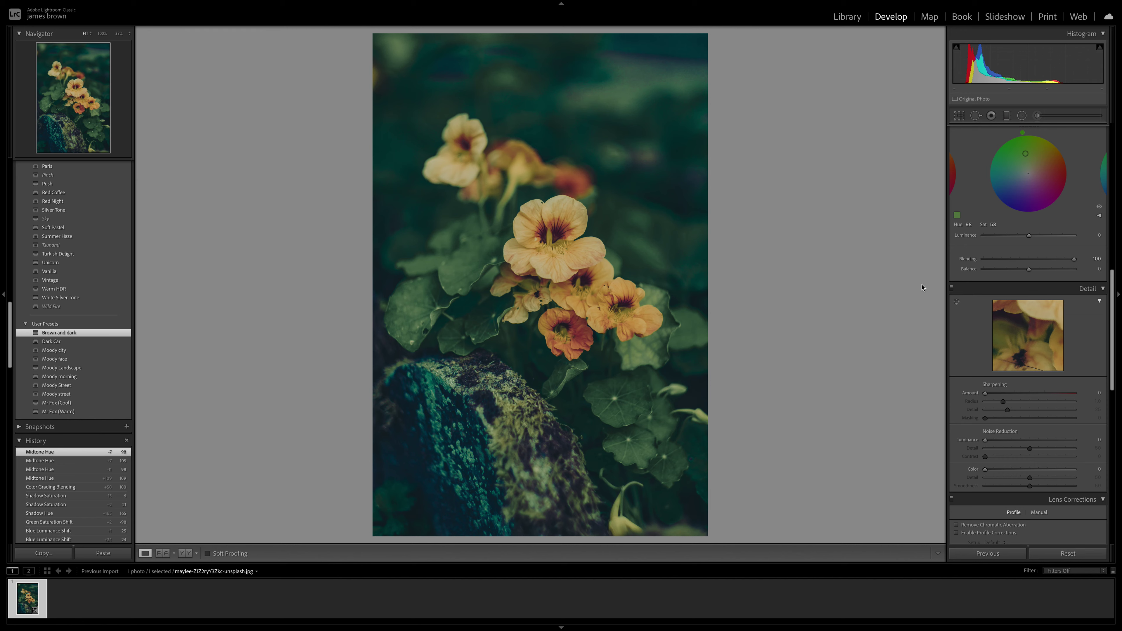
pyautogui.moveTo(986, 393); pyautogui.dragTo(1008, 396)
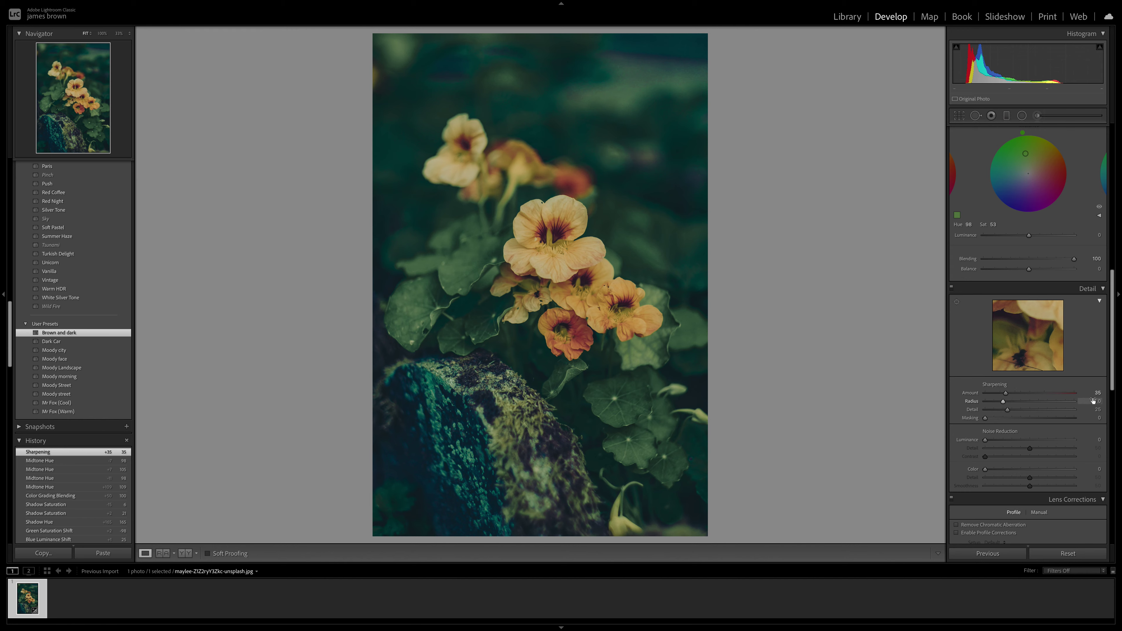
pyautogui.moveTo(1003, 402); pyautogui.dragTo(999, 405)
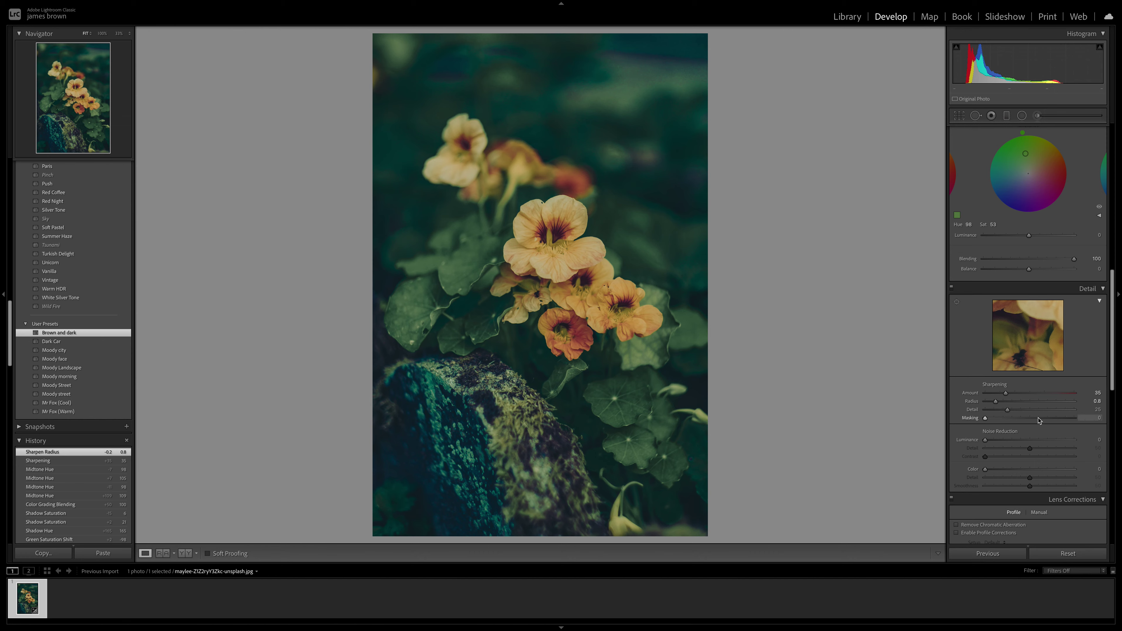
# Apply noise reduction with luminance at 15 and color at 13
pyautogui.moveTo(987, 442); pyautogui.dragTo(997, 442)
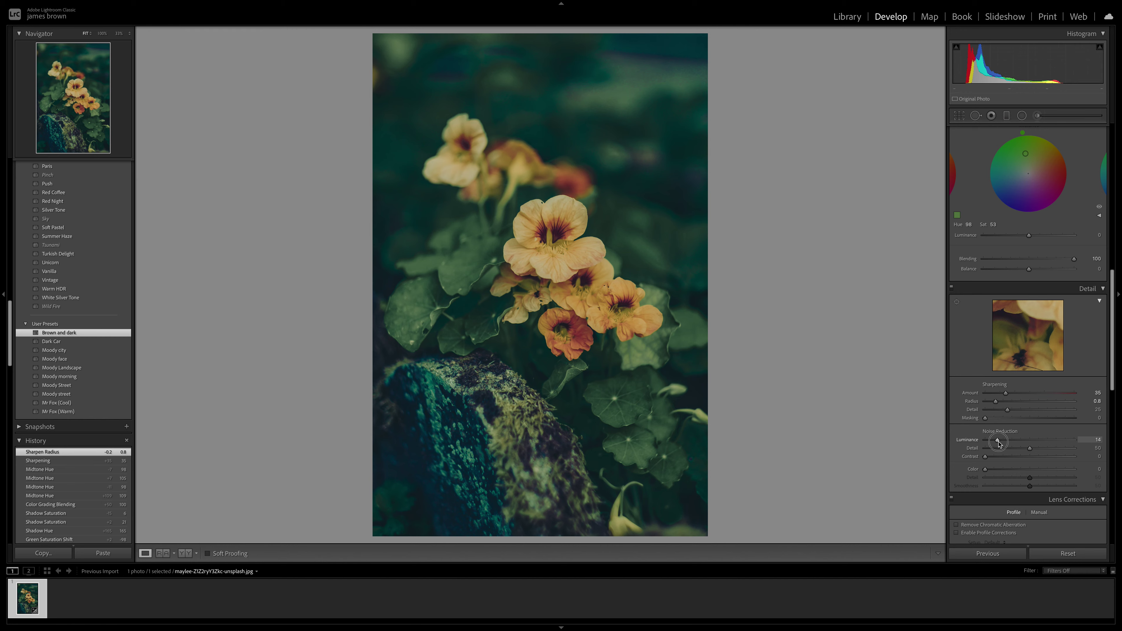
pyautogui.moveTo(1000, 442); pyautogui.dragTo(999, 443)
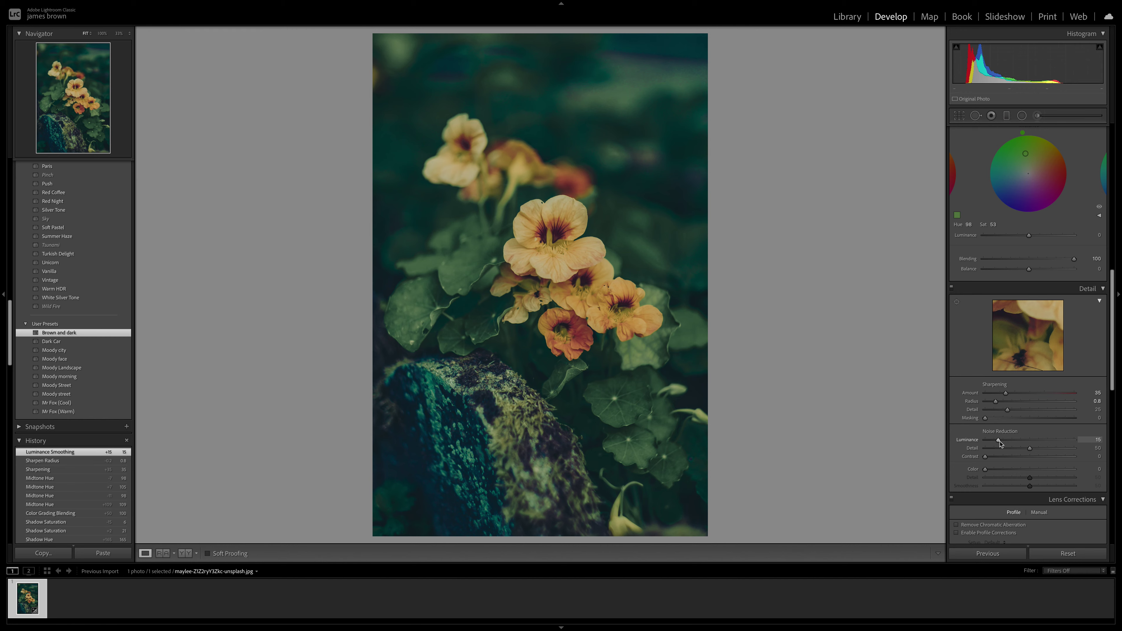
pyautogui.moveTo(985, 468); pyautogui.dragTo(997, 471)
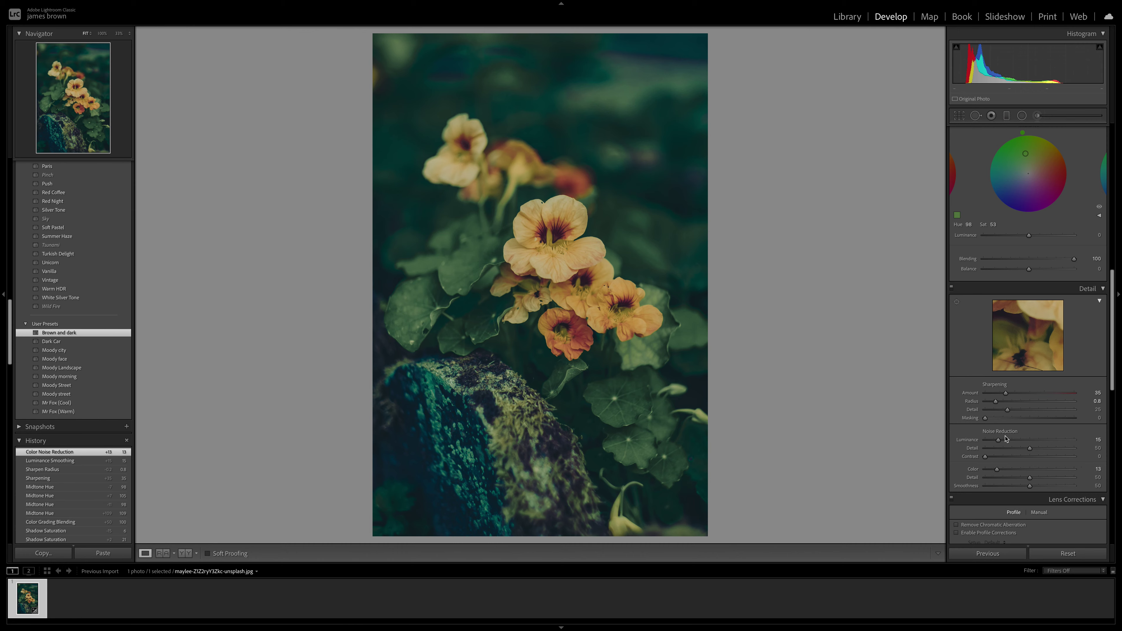
# Turn on chromatic aberration removal in the photo's lens profile corrections
pyautogui.scroll(-8, 1005, 438)
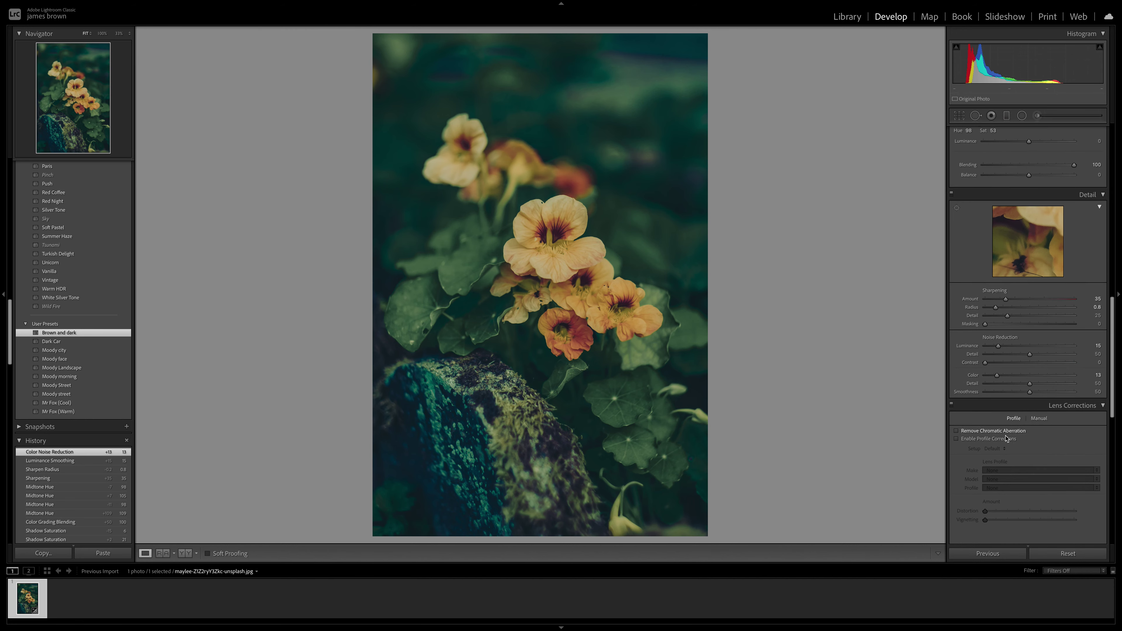
pyautogui.scroll(-3, 1006, 439)
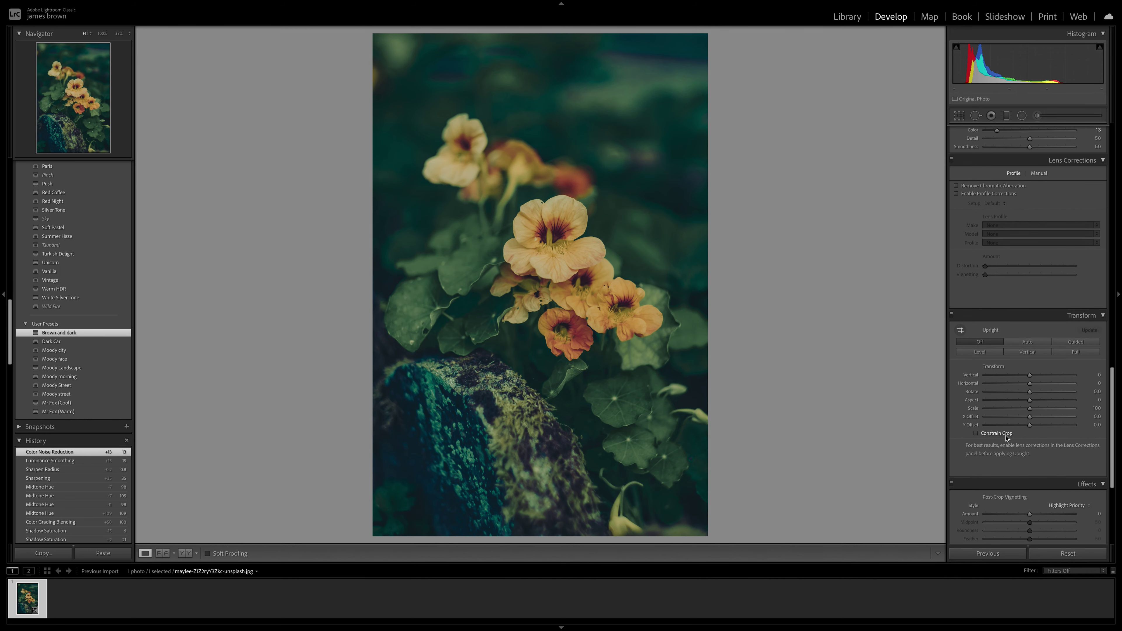
pyautogui.scroll(-2, 1007, 438)
pyautogui.scroll(3, 1006, 439)
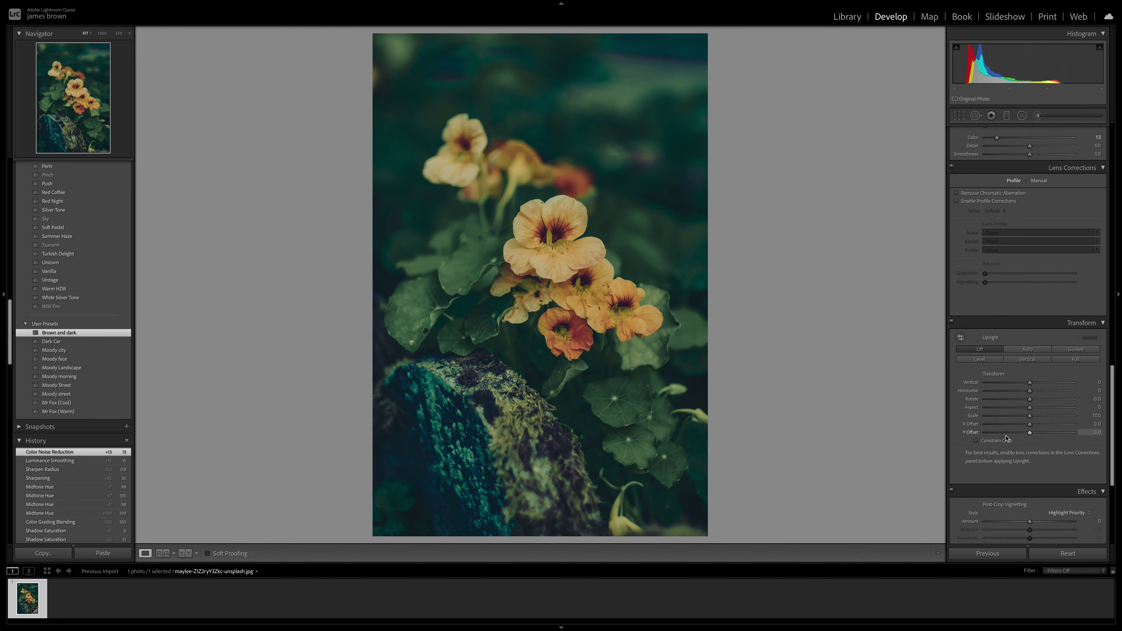
pyautogui.click(957, 206)
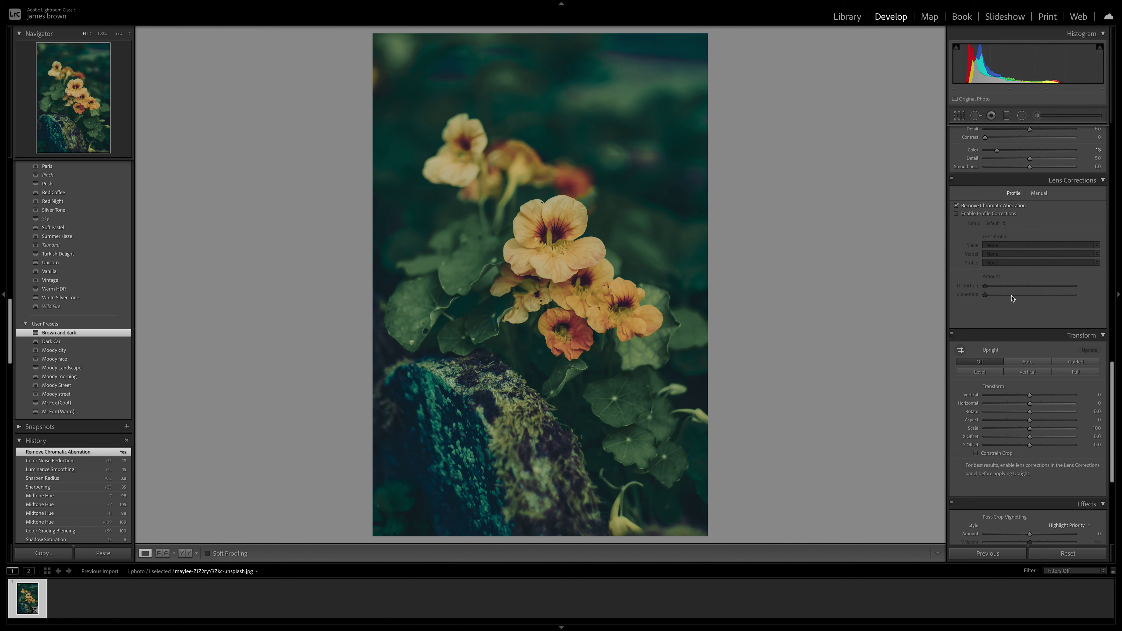
# Add a dark post-crop vignette with amount -32, midpoint 24, roundness +29 and feather 81
pyautogui.scroll(-7, 1013, 298)
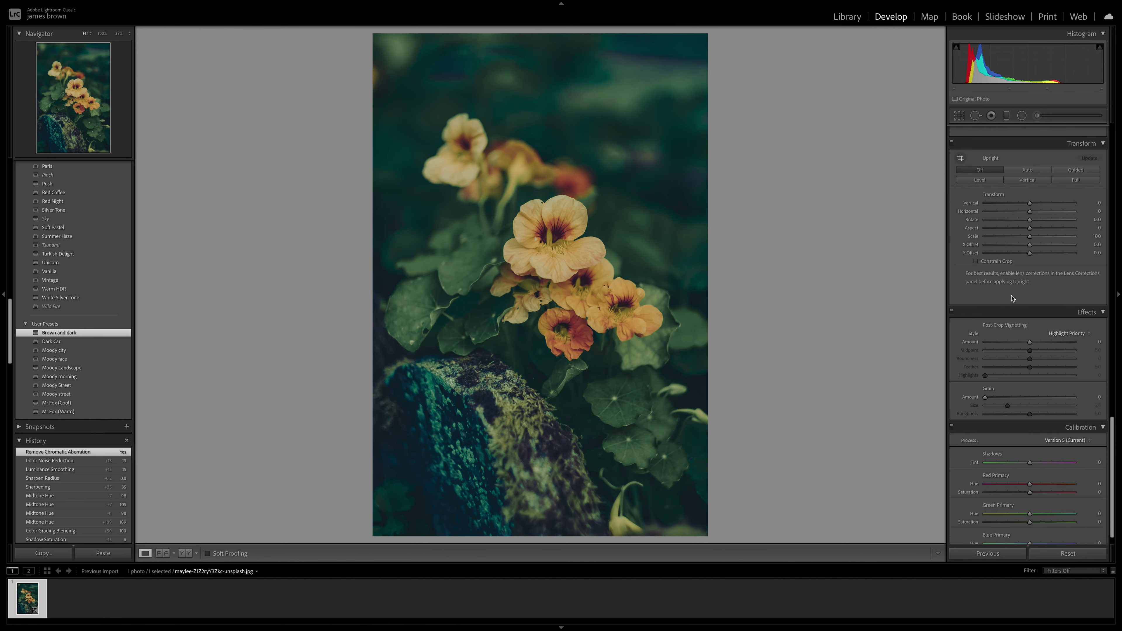
pyautogui.scroll(2, 1012, 299)
pyautogui.scroll(-3, 1033, 337)
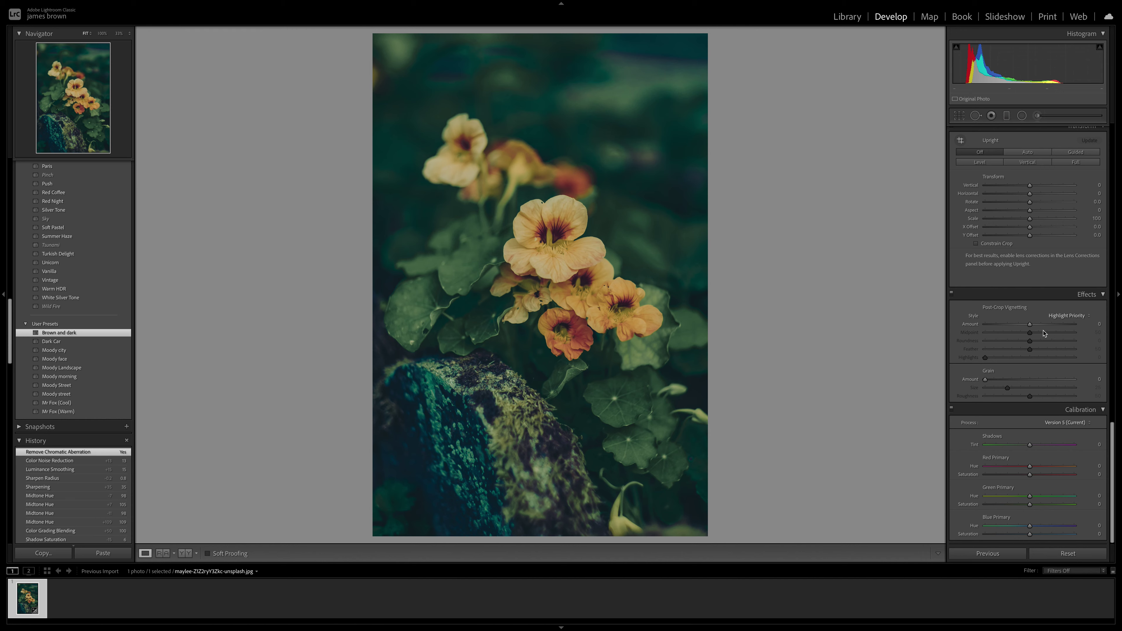
pyautogui.moveTo(1030, 326); pyautogui.dragTo(1008, 334)
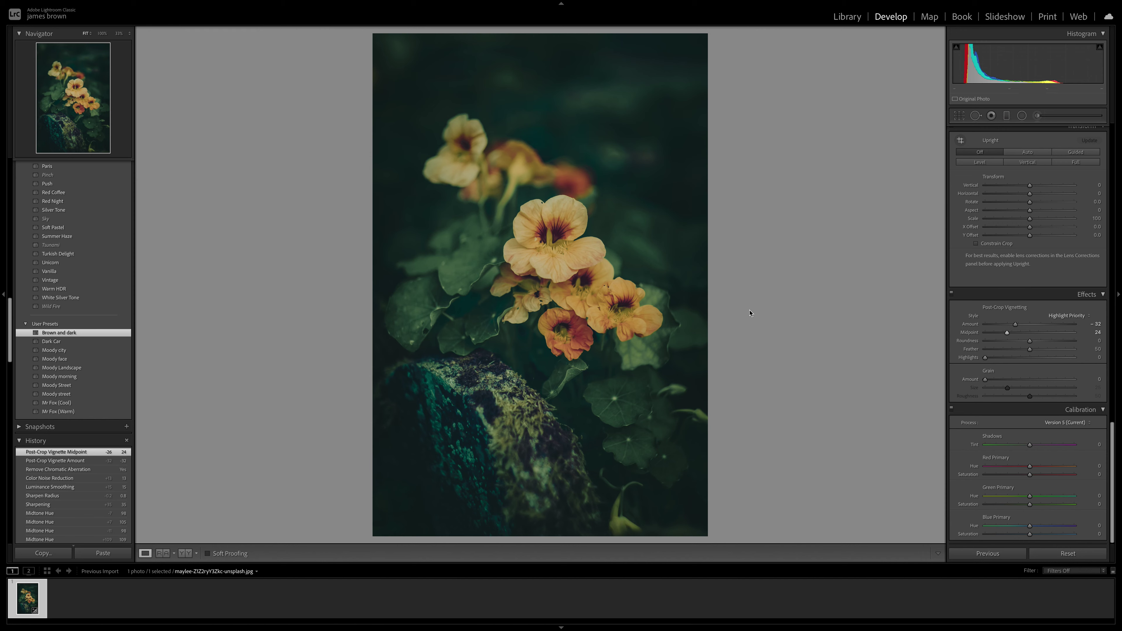
pyautogui.moveTo(1031, 343)
pyautogui.mouseDown()
pyautogui.moveTo(1043, 343)
pyautogui.moveTo(1012, 344)
pyautogui.moveTo(1042, 350)
pyautogui.mouseUp()
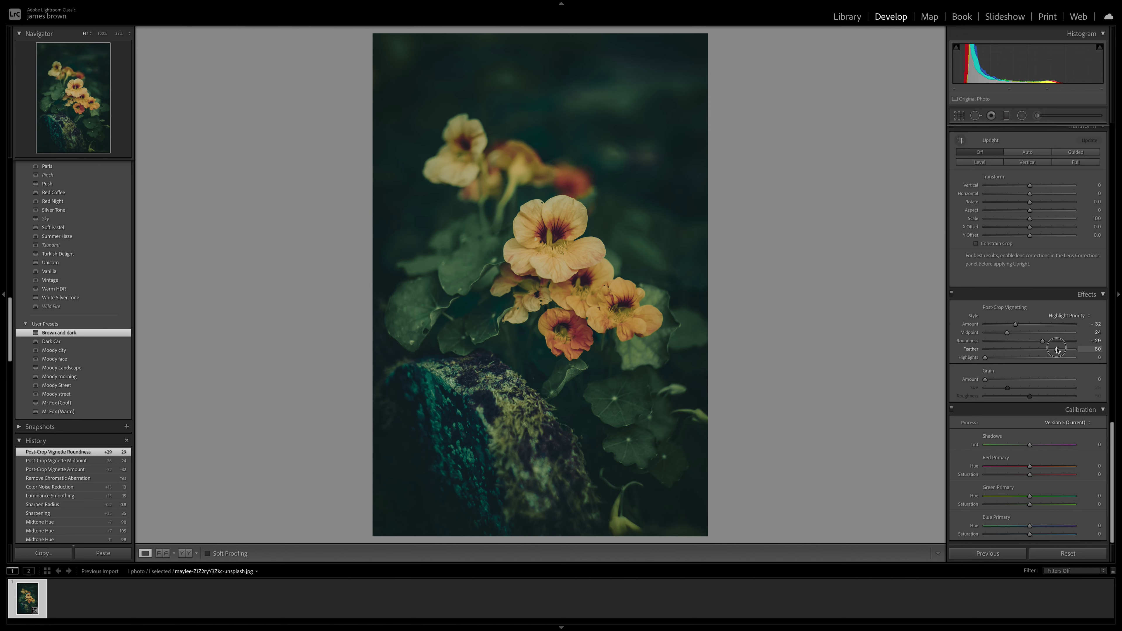
pyautogui.moveTo(1058, 350); pyautogui.dragTo(1057, 350)
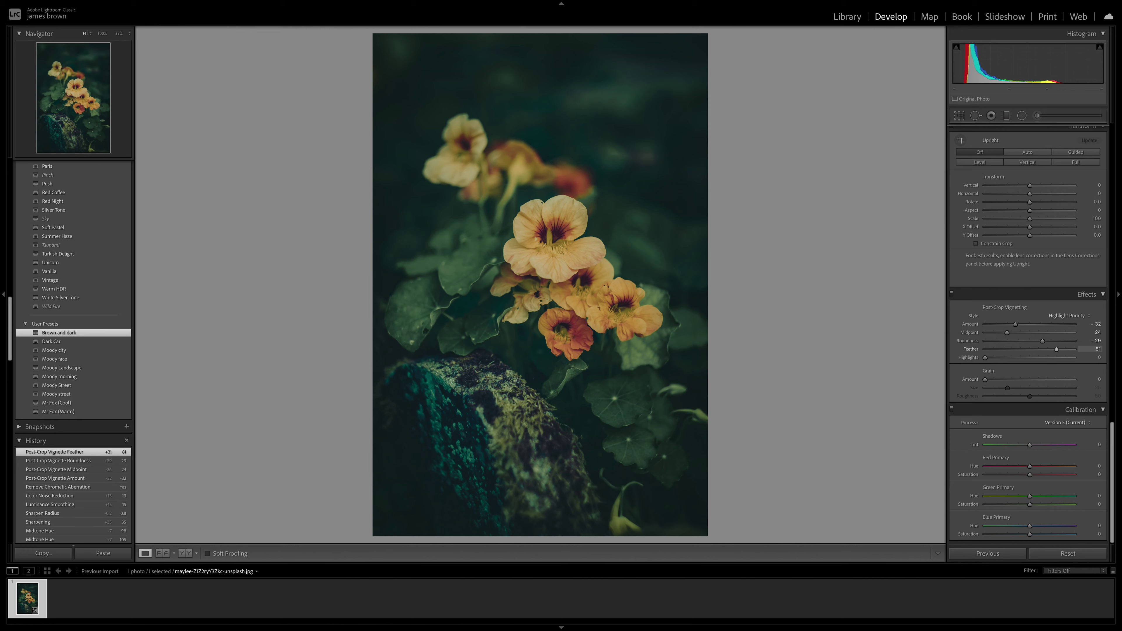
# Compare the original and graded photo side by side, examining the flowers, leaves and rock up close, and return to the single view
pyautogui.scroll(8, 1069, 324)
pyautogui.scroll(20, 1056, 323)
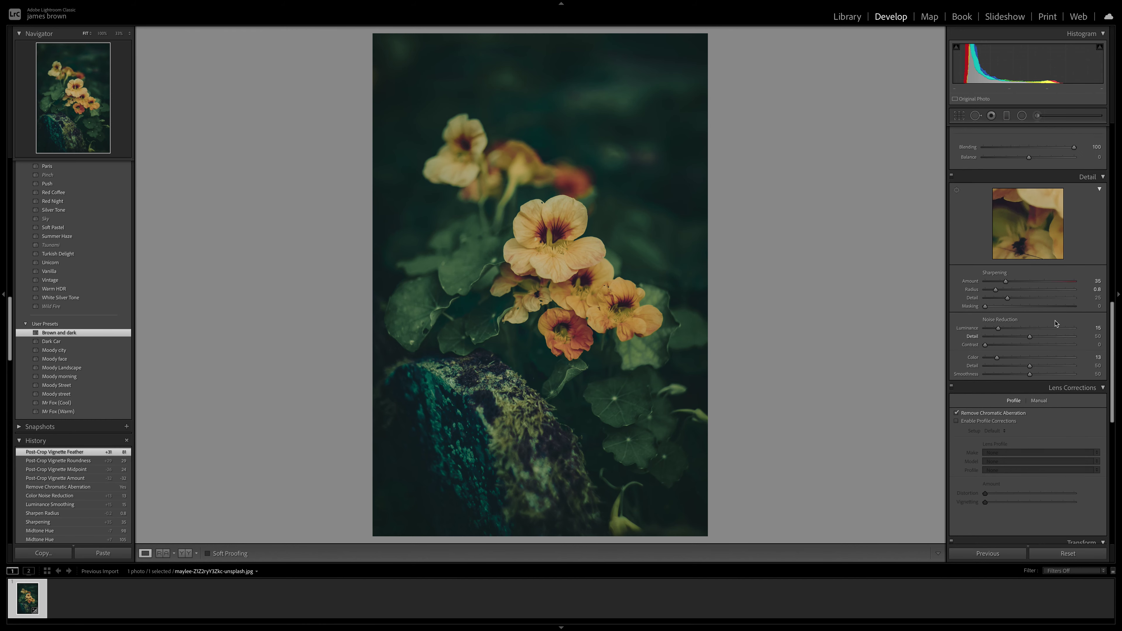
pyautogui.scroll(12, 1055, 323)
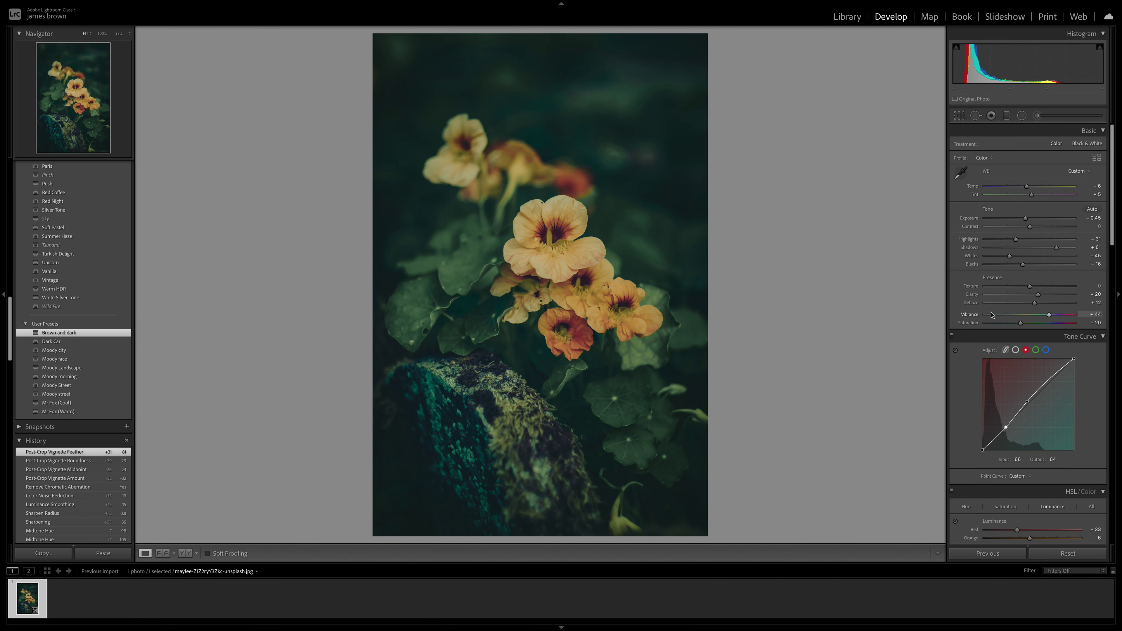
pyautogui.press('y')
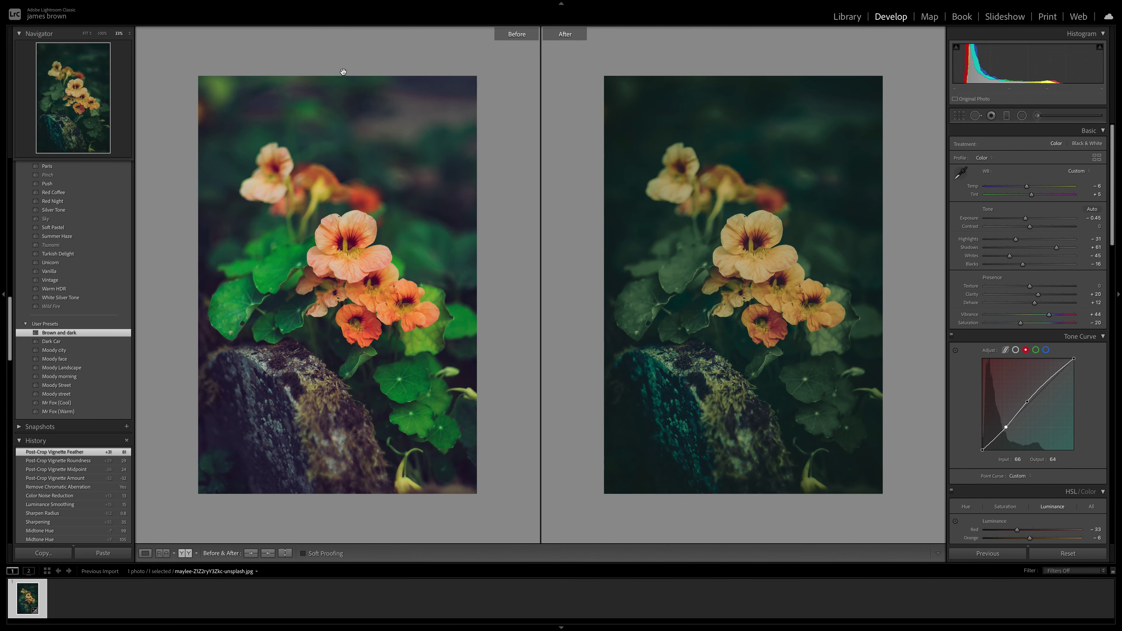
pyautogui.click(663, 357)
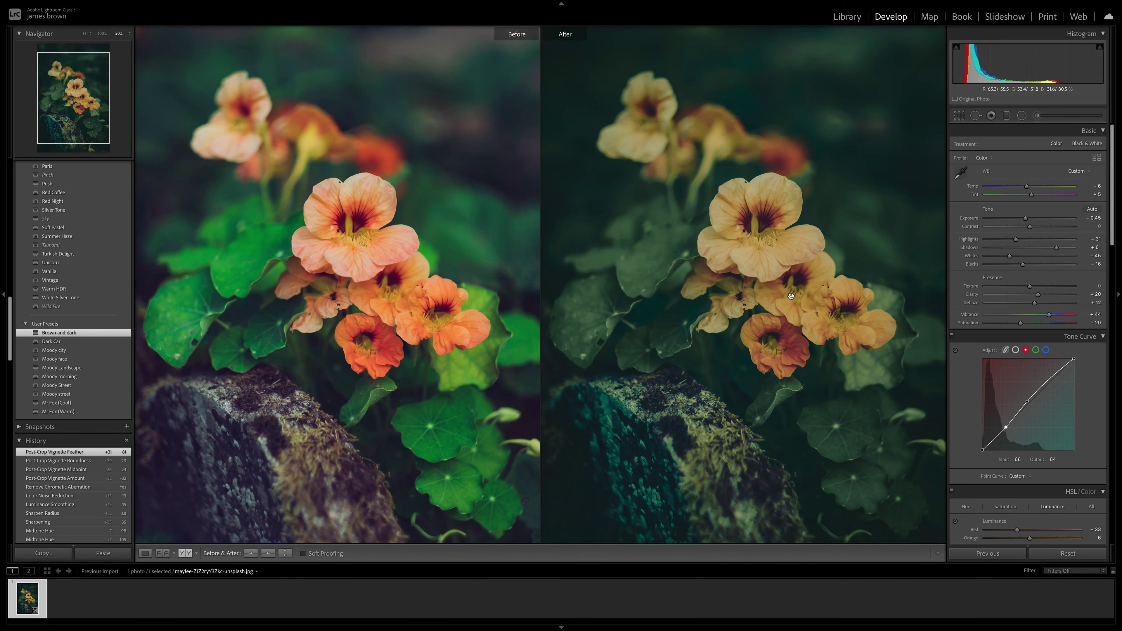
pyautogui.moveTo(753, 278); pyautogui.dragTo(803, 241)
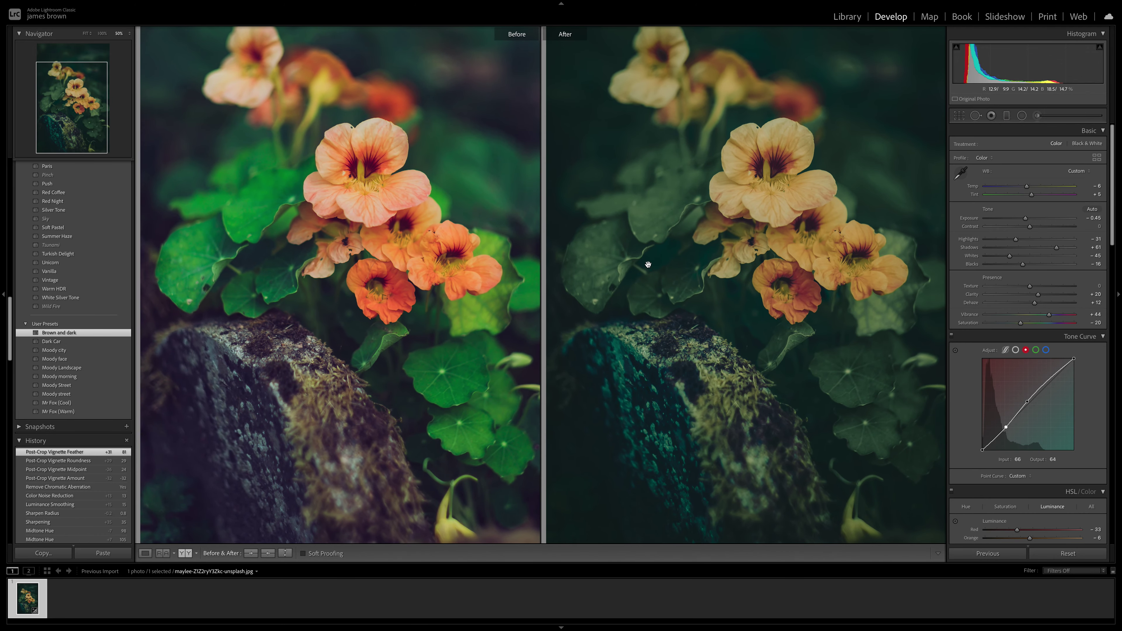
pyautogui.moveTo(698, 264); pyautogui.dragTo(722, 292)
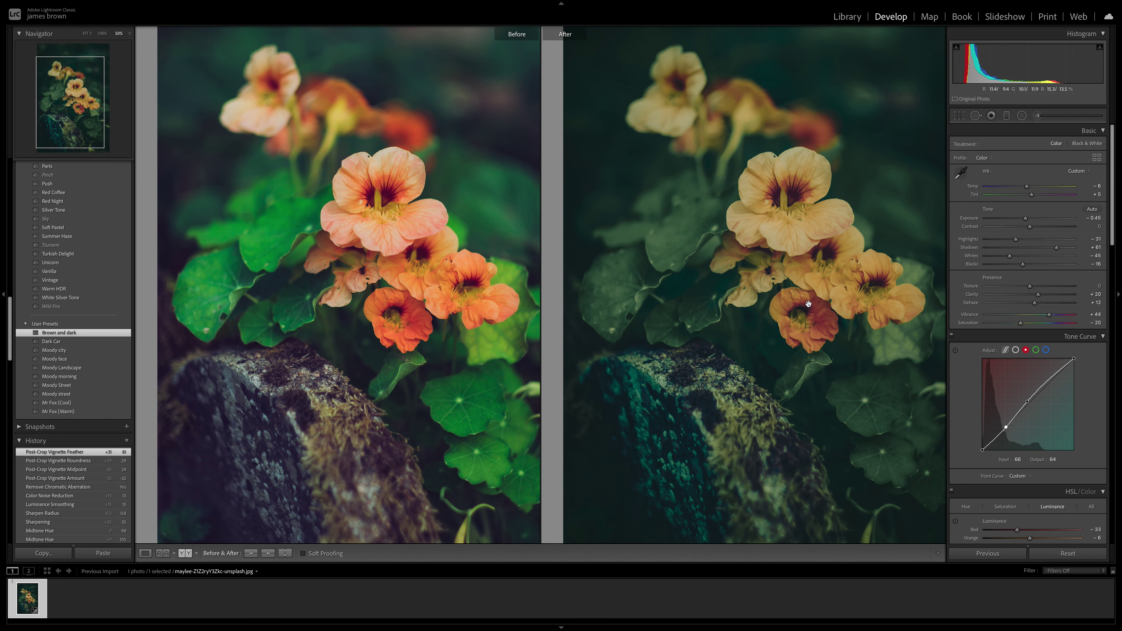
pyautogui.moveTo(862, 277); pyautogui.dragTo(834, 307)
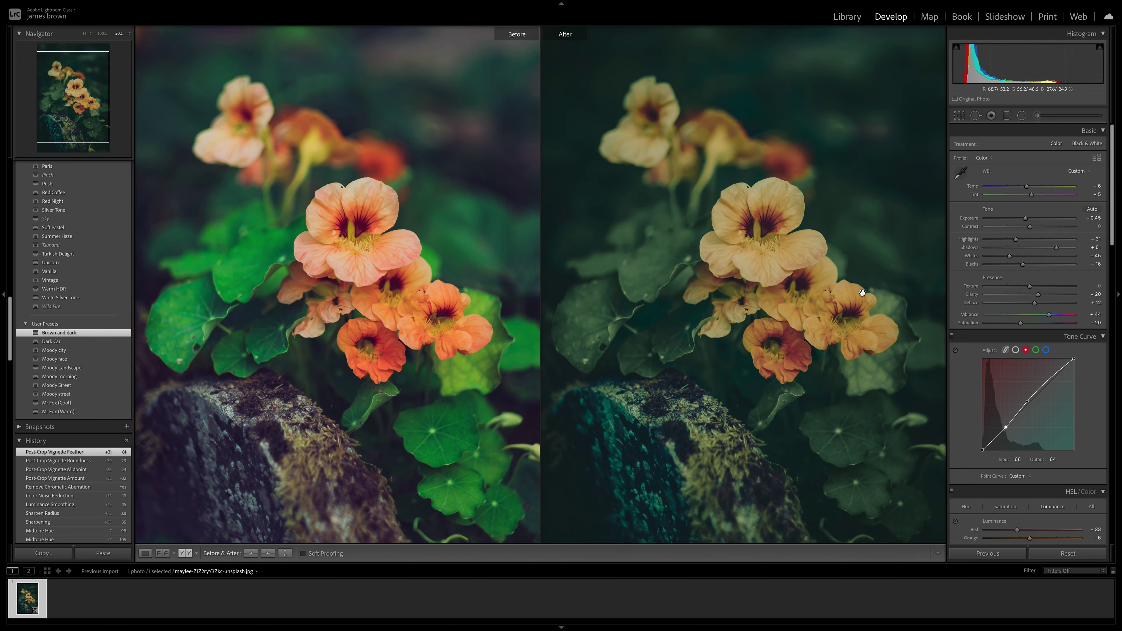
pyautogui.click(797, 306)
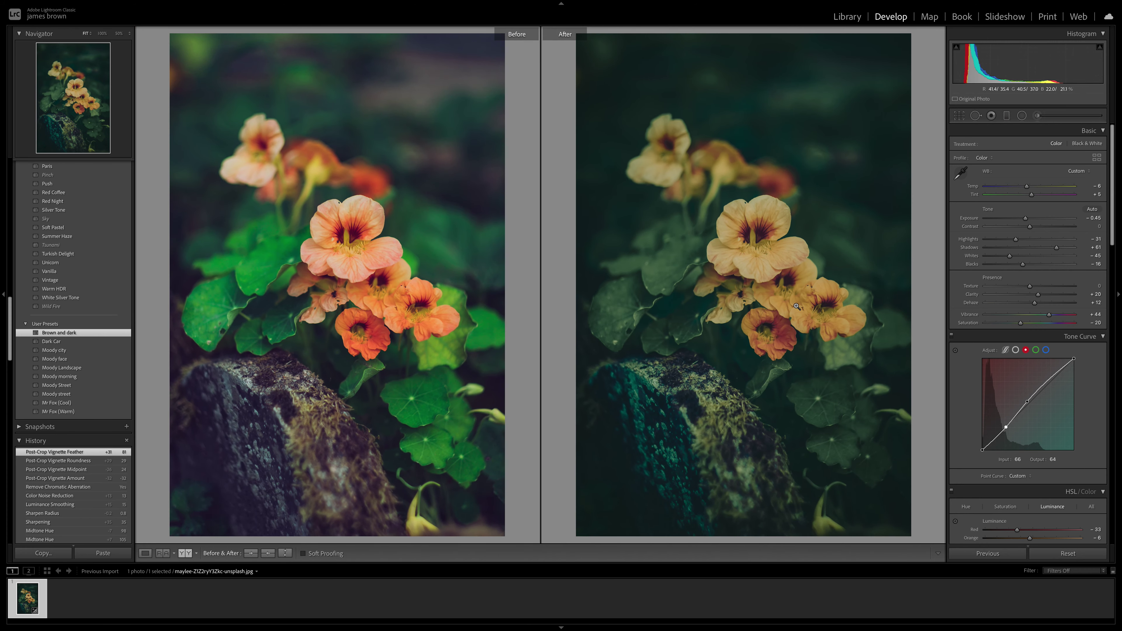
pyautogui.press('y')
pyautogui.click(706, 313)
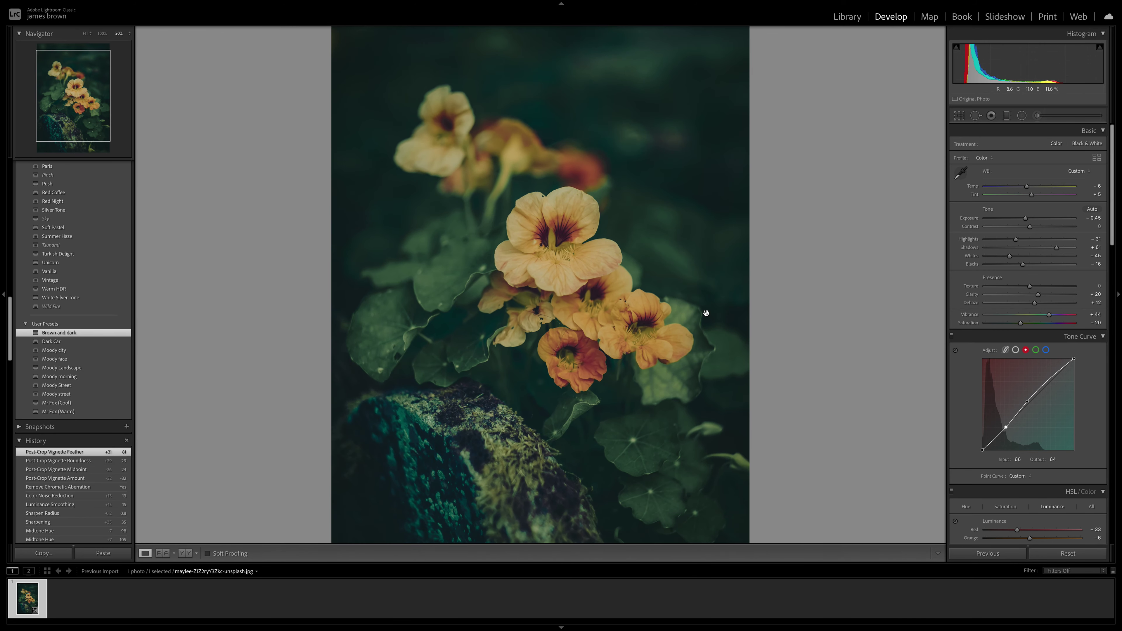
pyautogui.hotkey('ctrl', '-')
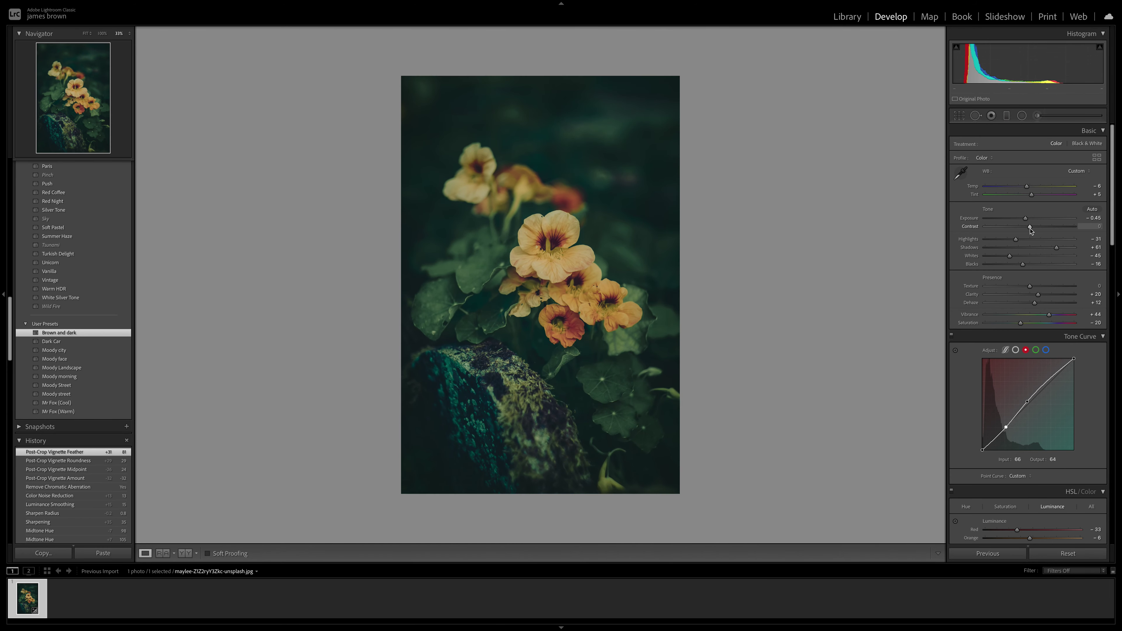
# Set the photo's contrast to +2 and its exposure to -0.70
pyautogui.press('=')
pyautogui.hotkey('ctrl', 'z')
pyautogui.click(1031, 229)
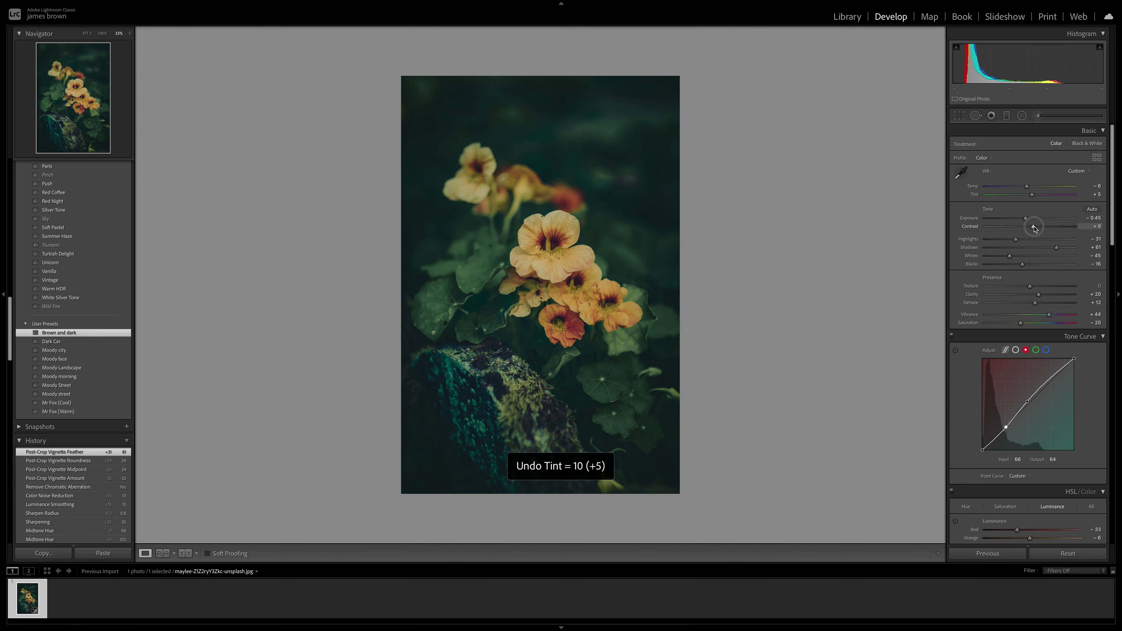
pyautogui.moveTo(1034, 228); pyautogui.dragTo(1025, 220)
pyautogui.click(1026, 219)
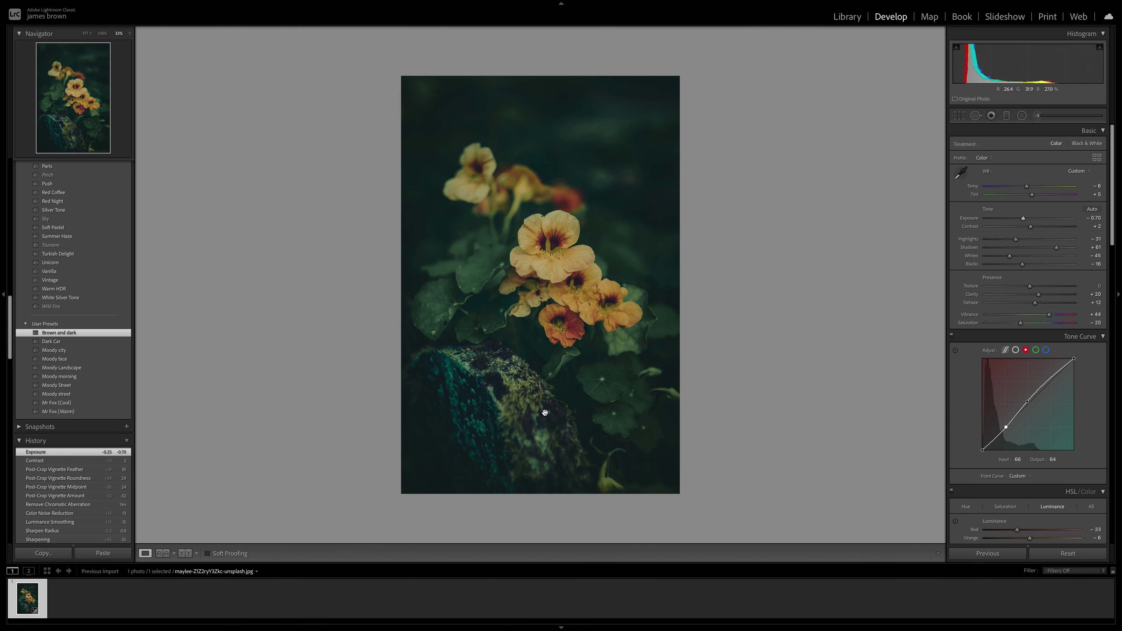
# Show the before and after versions side by side to check the darkened grade against the original
pyautogui.hotkey('ctrl', '=')
pyautogui.hotkey('ctrl', '-')
pyautogui.scroll(-5, 998, 340)
pyautogui.scroll(-10, 997, 341)
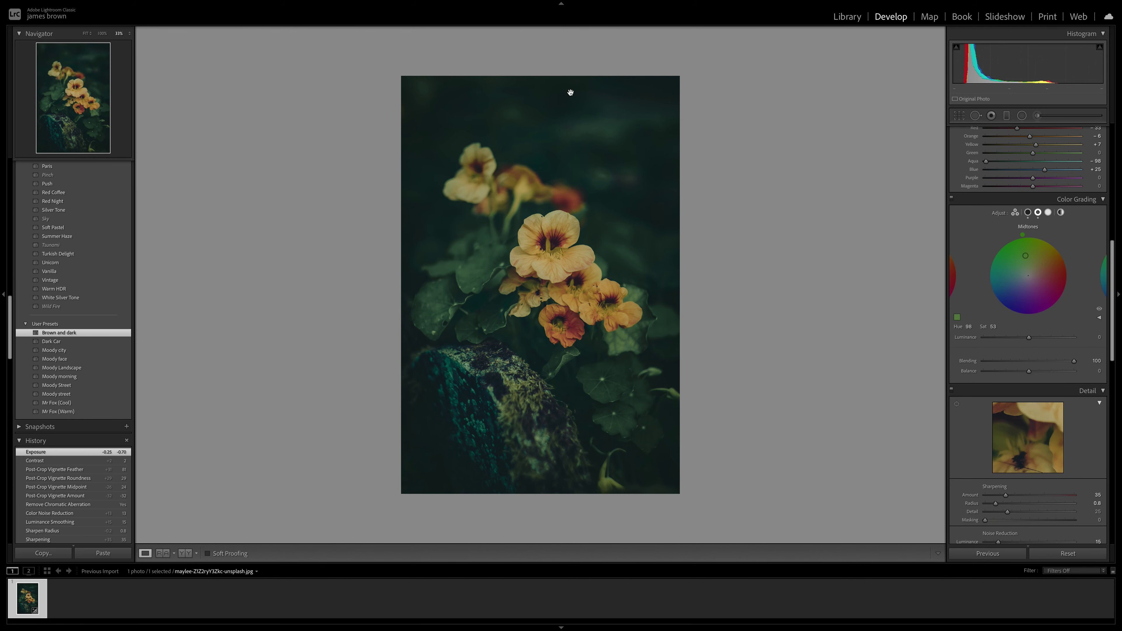
pyautogui.press('y')
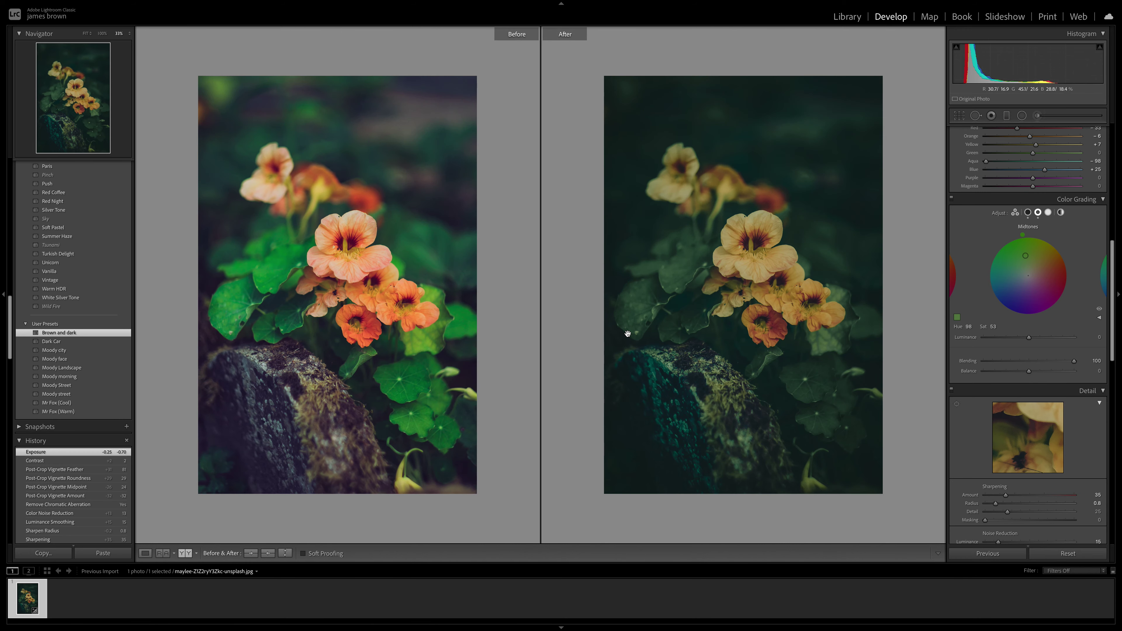